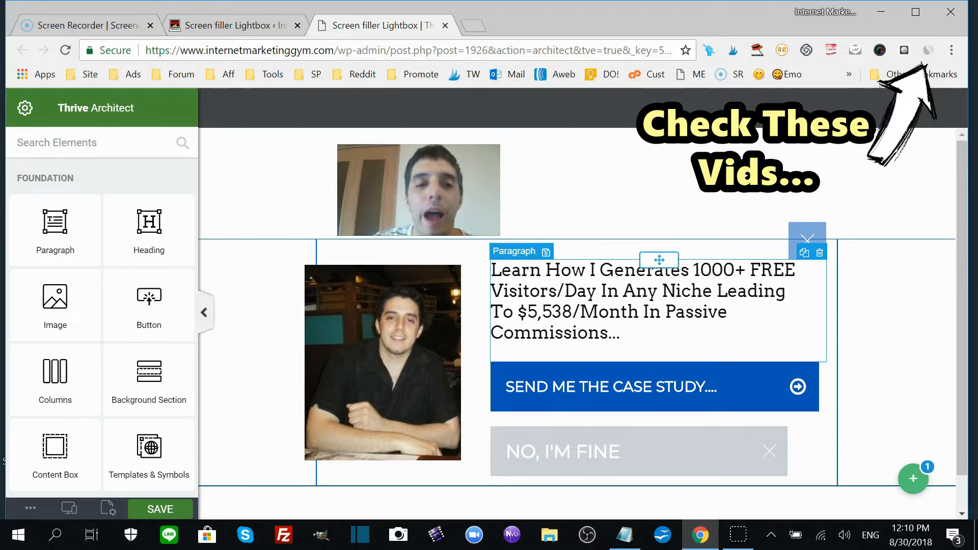
Step: Apply the Personal Brand V1 Yes/No opt-in template to the form
click(25, 109)
click(158, 156)
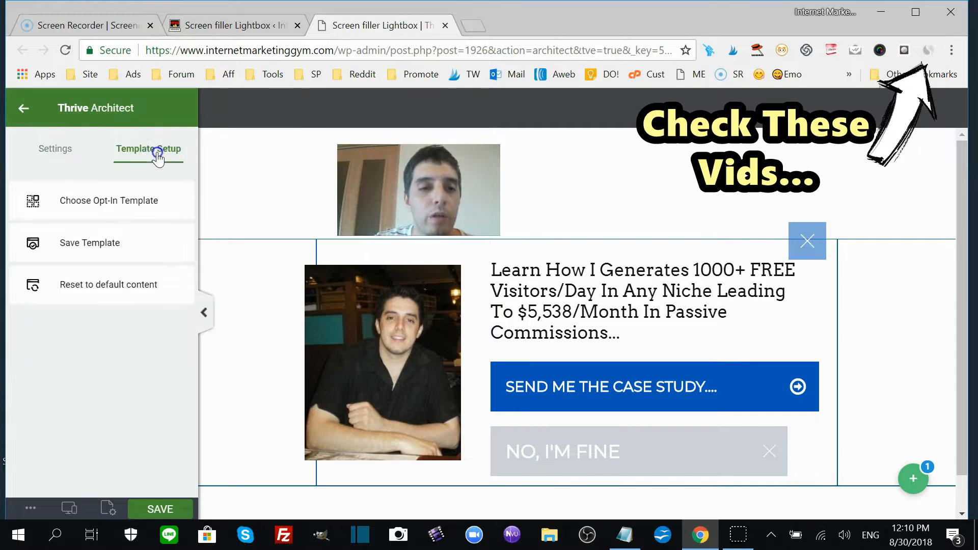
click(116, 210)
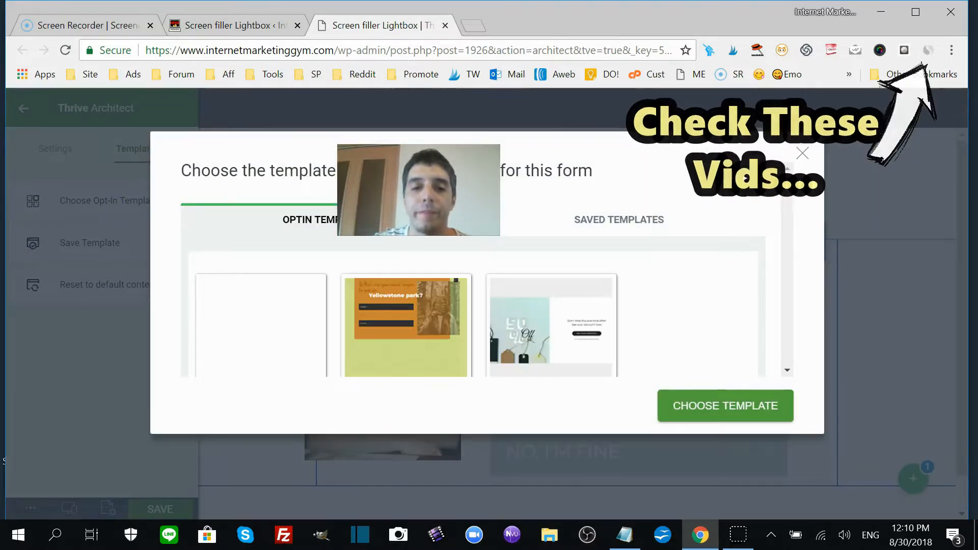
scroll(787, 197, down, 4)
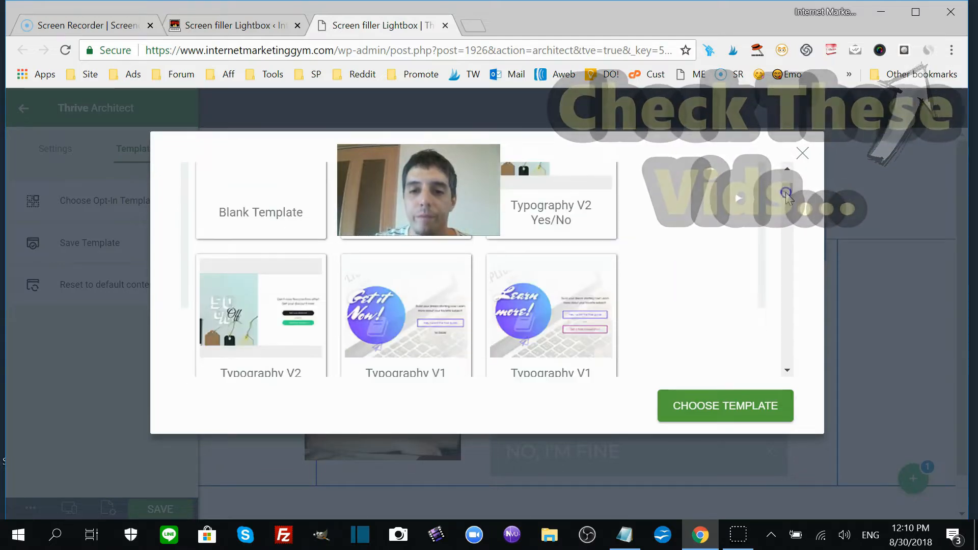
drag(786, 192, 788, 218)
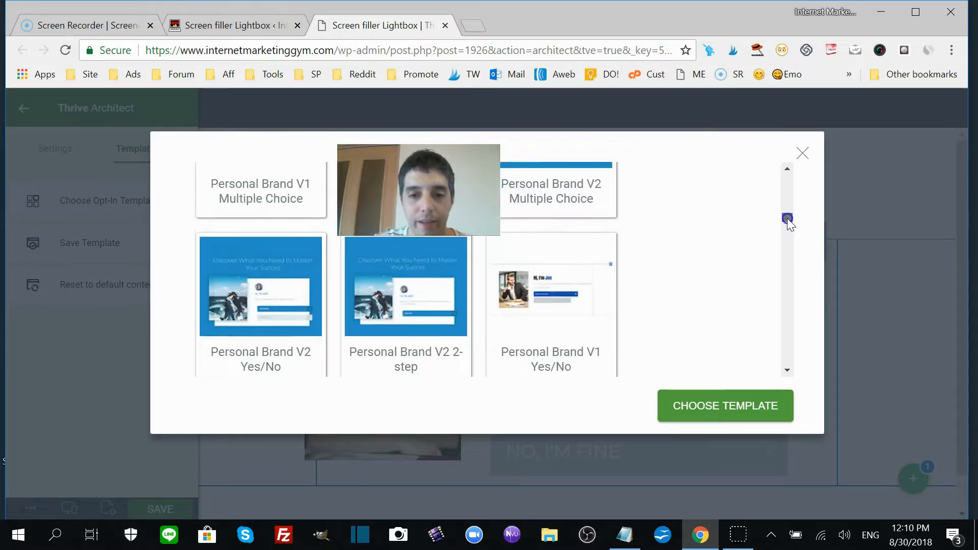
click(580, 262)
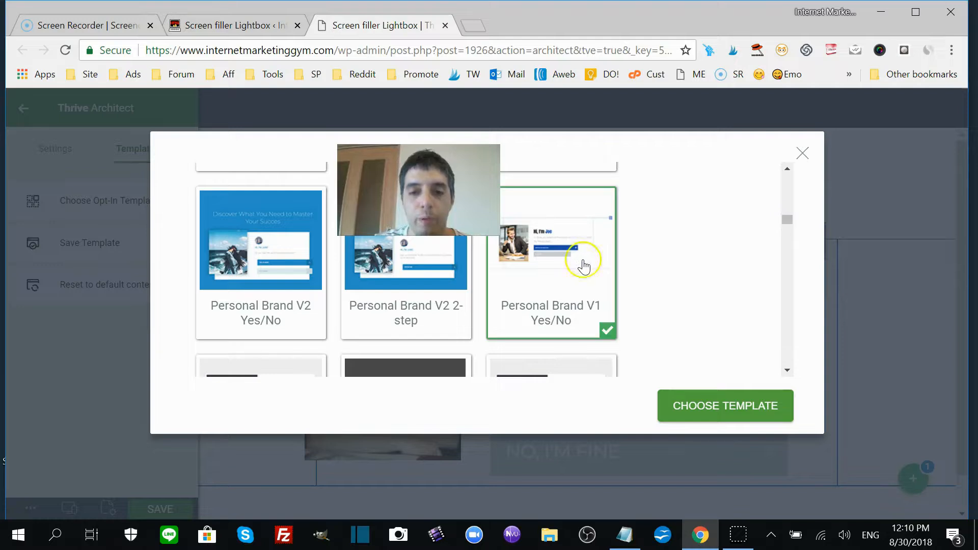
drag(787, 217, 788, 221)
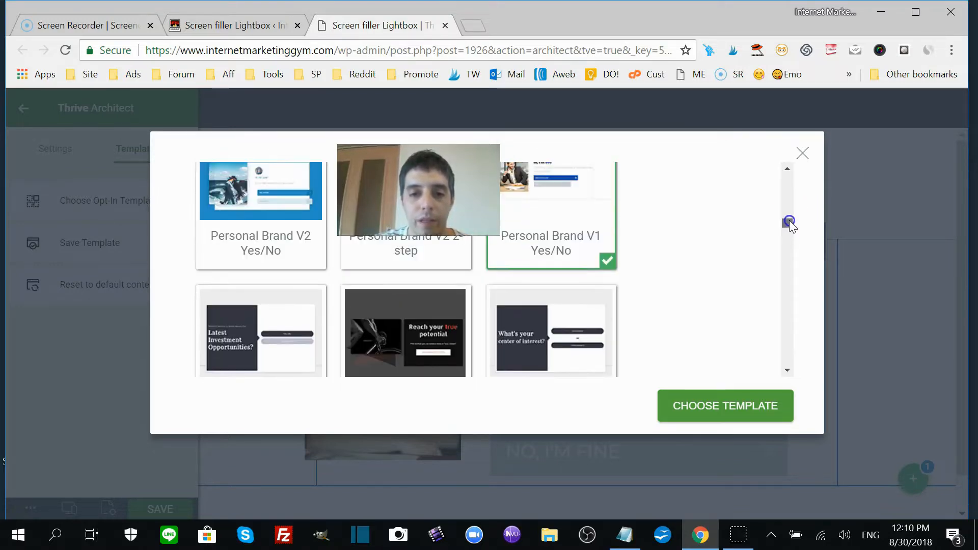
click(719, 408)
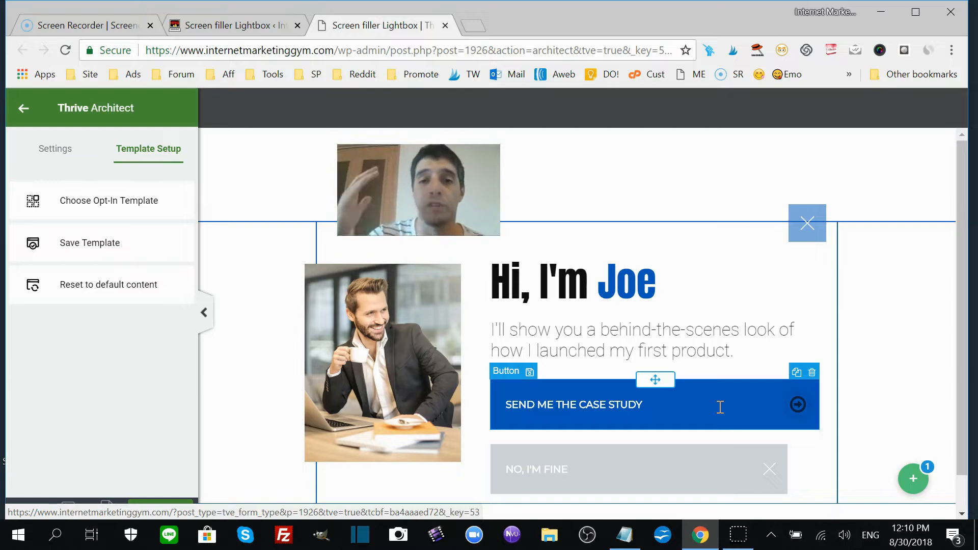
Step: Replace the template's businessman photo with the media library photo of the man in a black shirt, using the second item
click(372, 356)
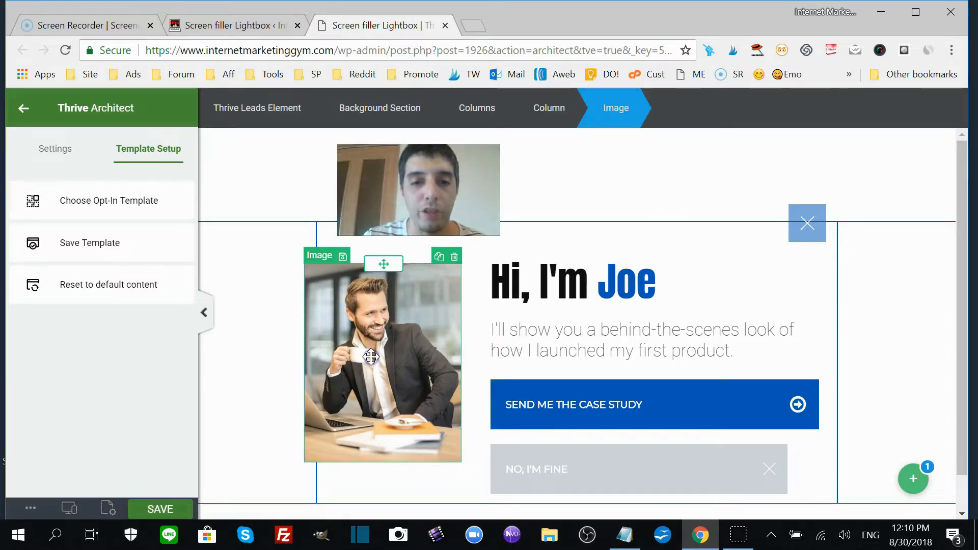
click(107, 237)
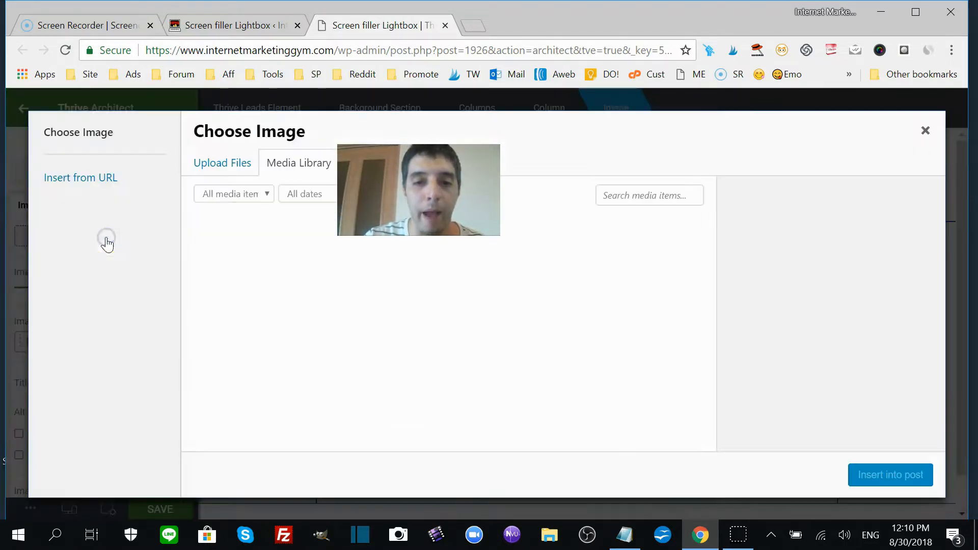
click(216, 166)
click(278, 163)
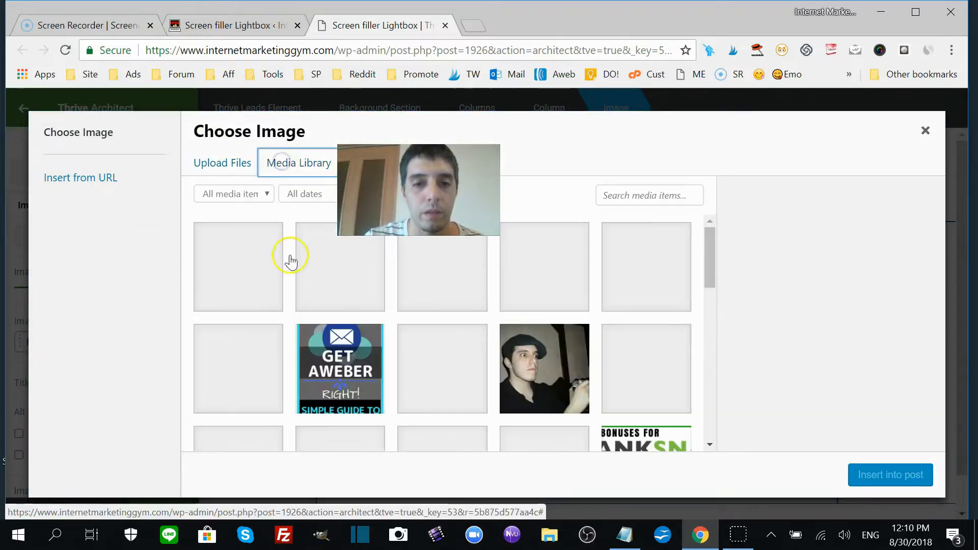
click(244, 259)
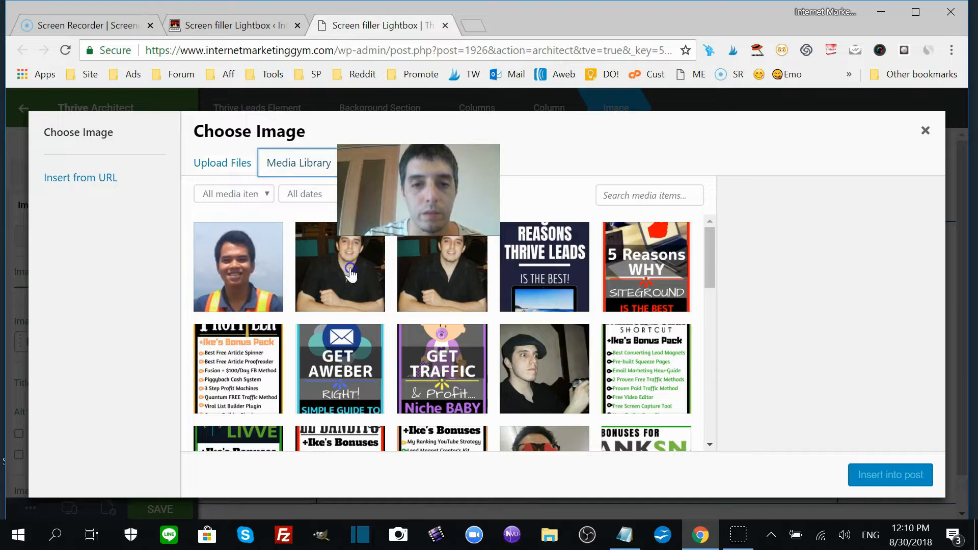
click(351, 272)
click(880, 475)
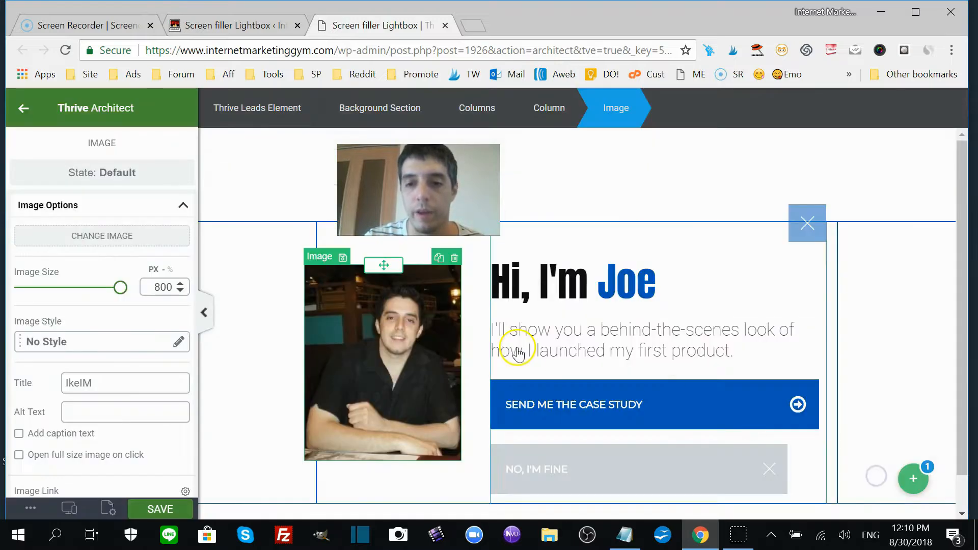
Step: Replace the "Hi, I'm Joe" heading with "Get My Case Study", keeping the blue text style
double_click(639, 351)
click(587, 287)
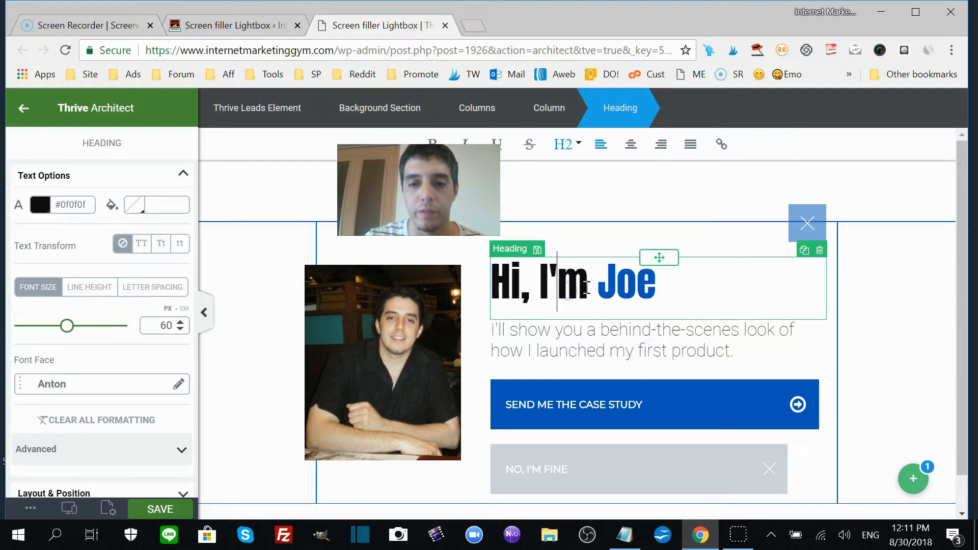
click(511, 286)
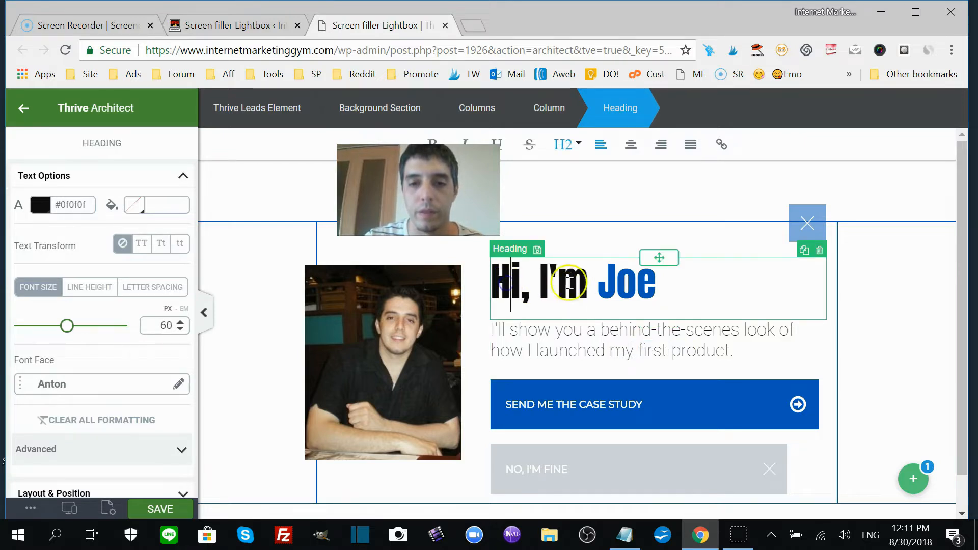
click(612, 285)
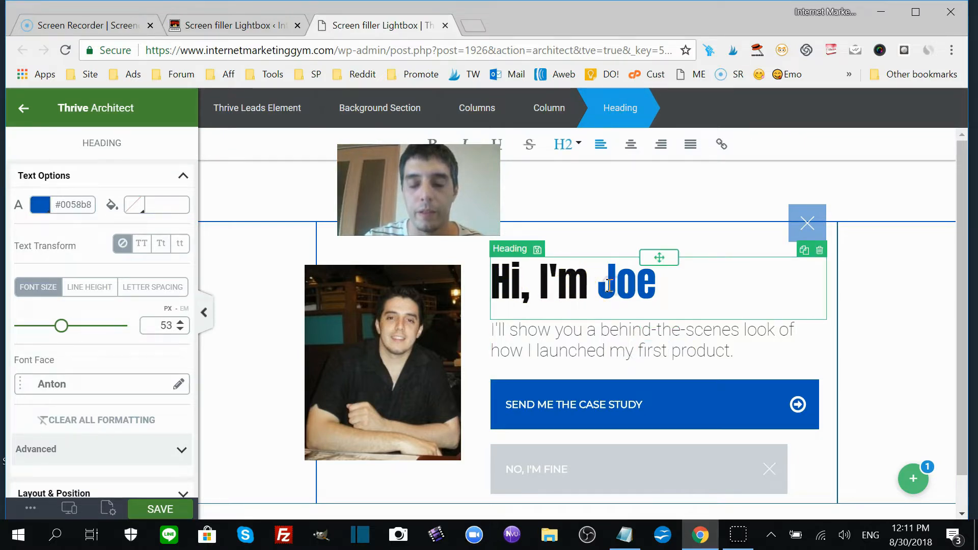
click(613, 285)
text(Get My )
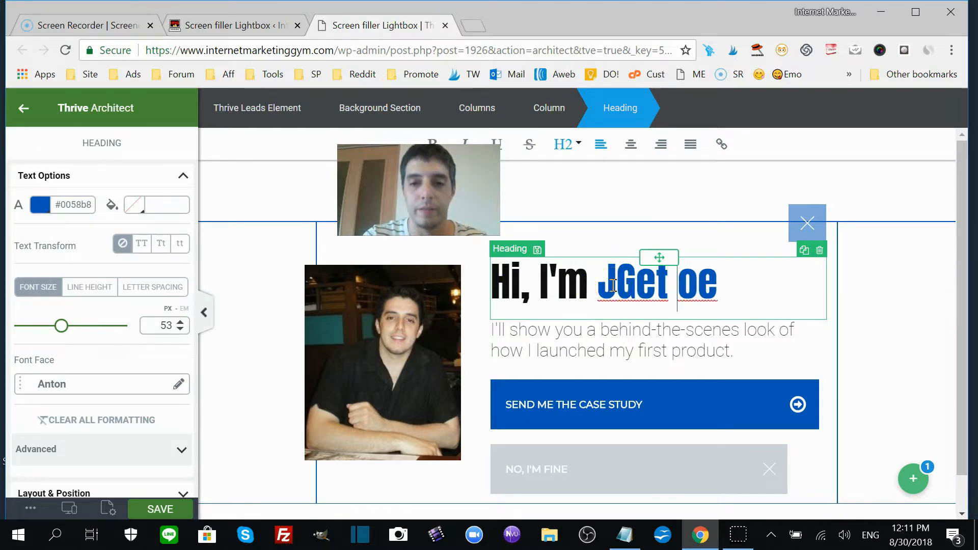
text(Case St)
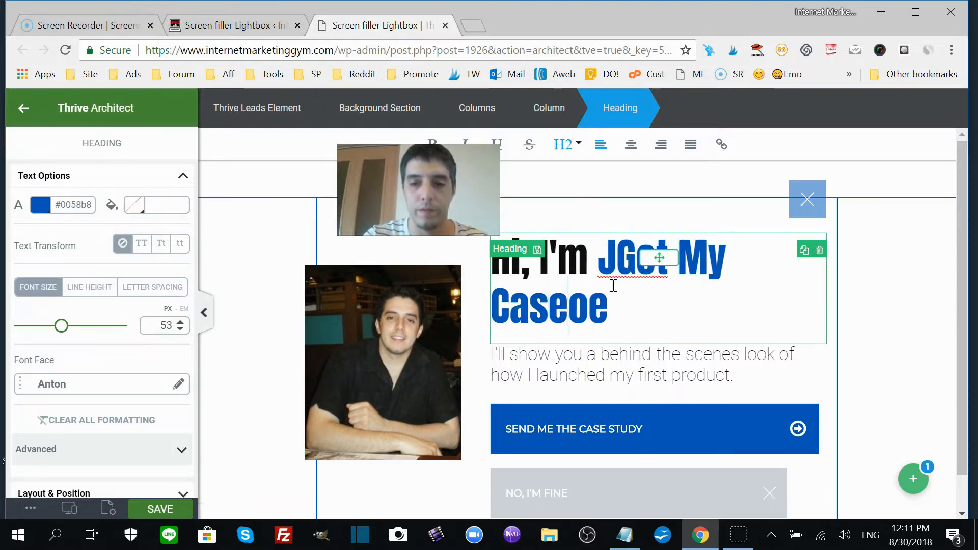
text(udy)
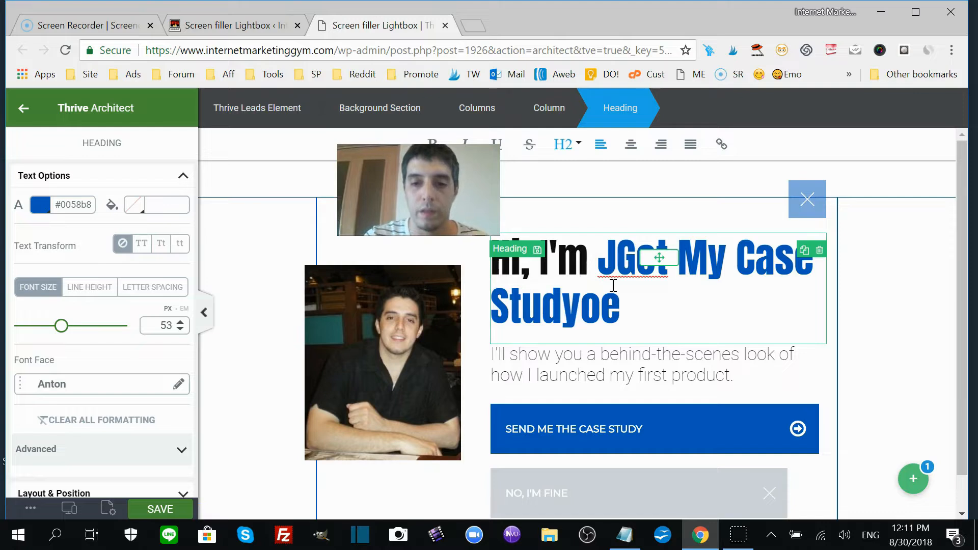
key(Delete)
key(Delete)
drag(621, 260, 484, 262)
key(BackSpace)
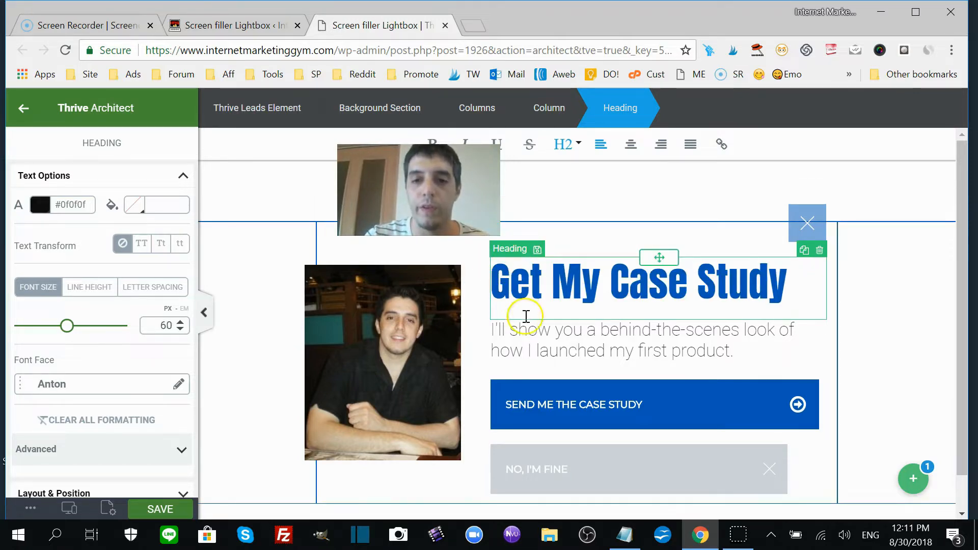
Step: Replace the paragraph below the heading with "Learn How I Generate Over 1,000 Unique Views a DAY!"
click(564, 341)
click(678, 355)
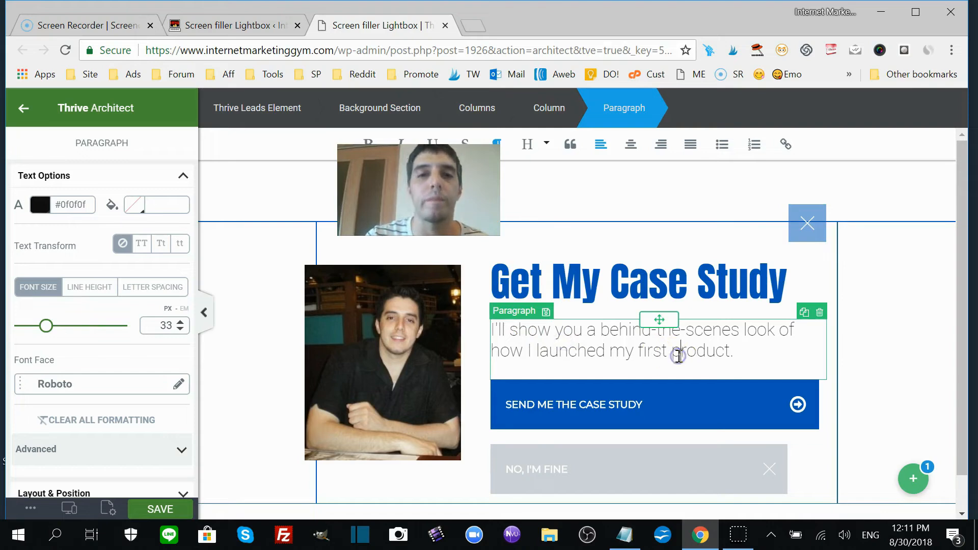
click(732, 354)
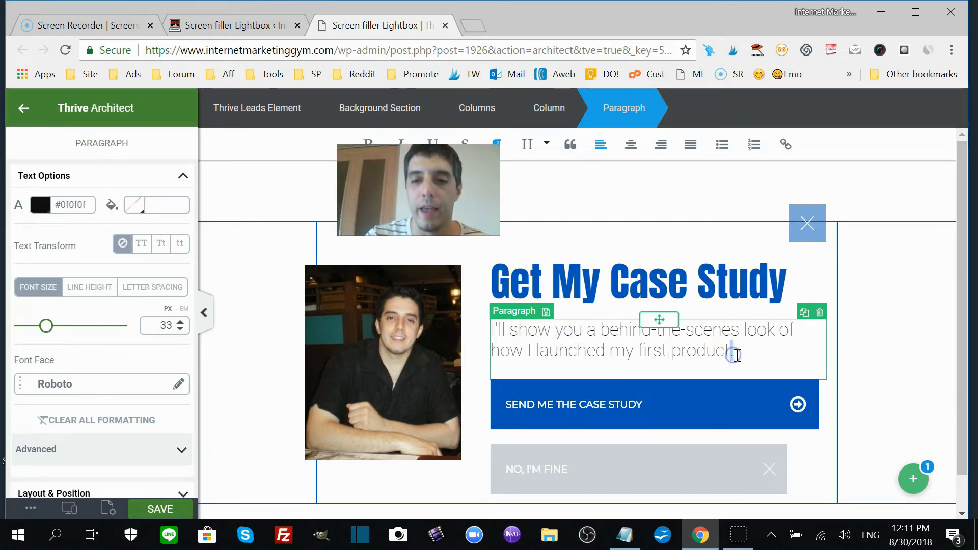
drag(737, 356, 489, 331)
key(BackSpace)
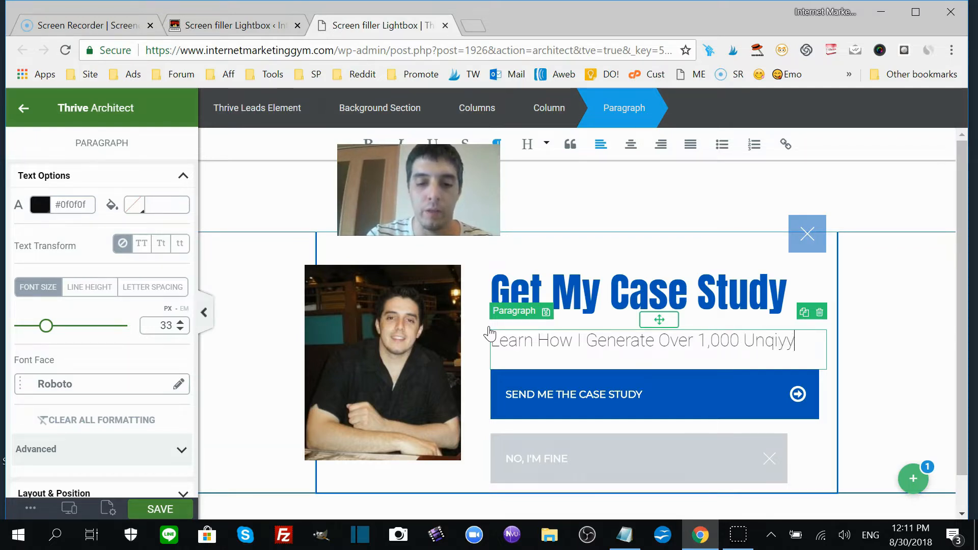
text(e)
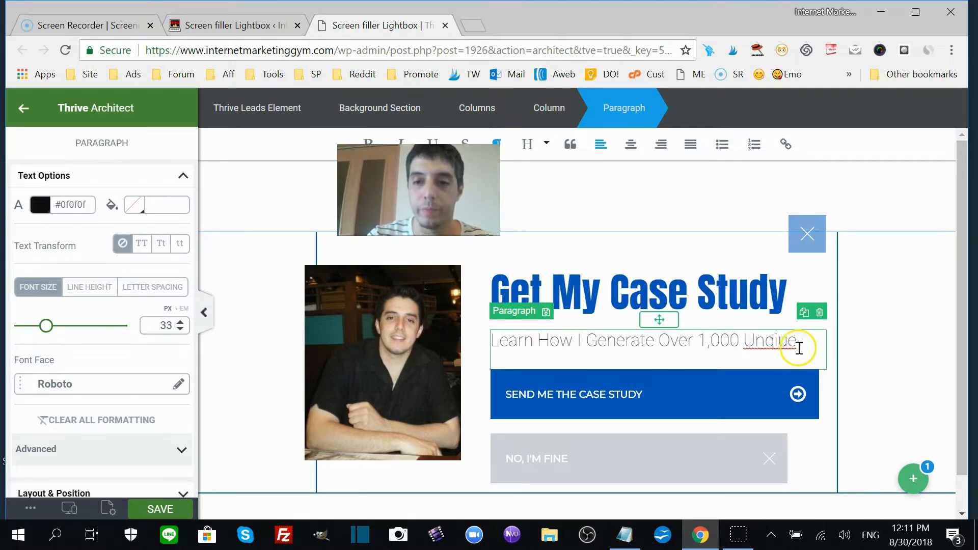
click(766, 341)
text(ique )
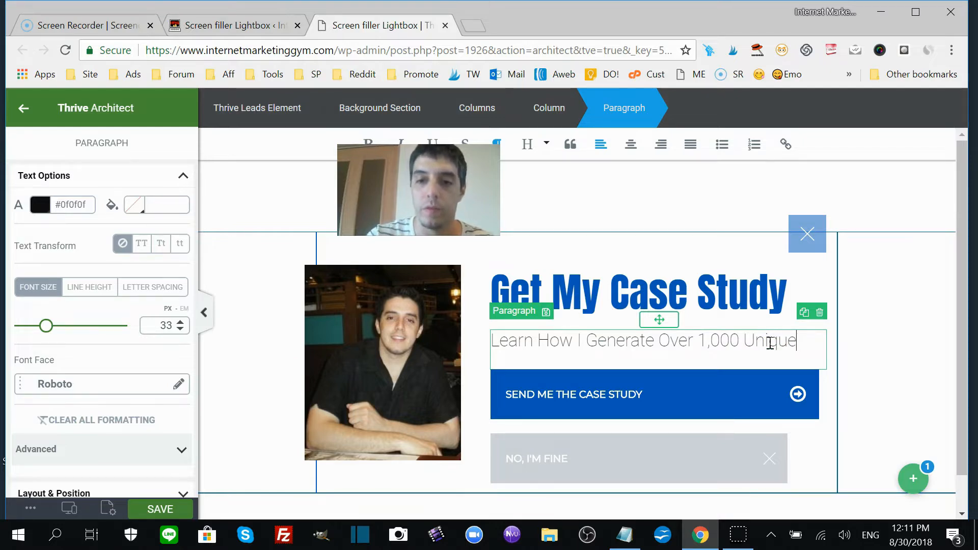
text(Views a DAY!)
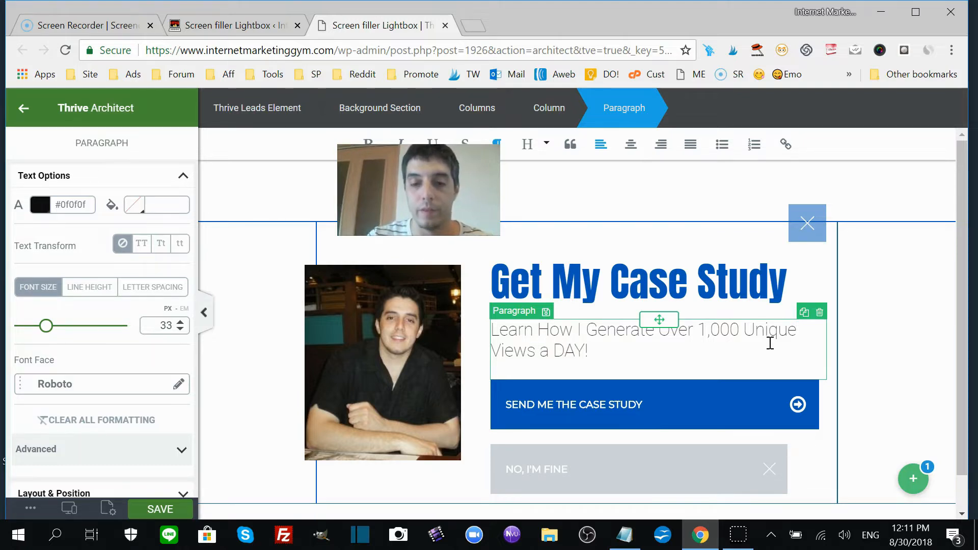
Step: Insert "In Any Niche" before the exclamation mark at the end of the paragraph
click(577, 352)
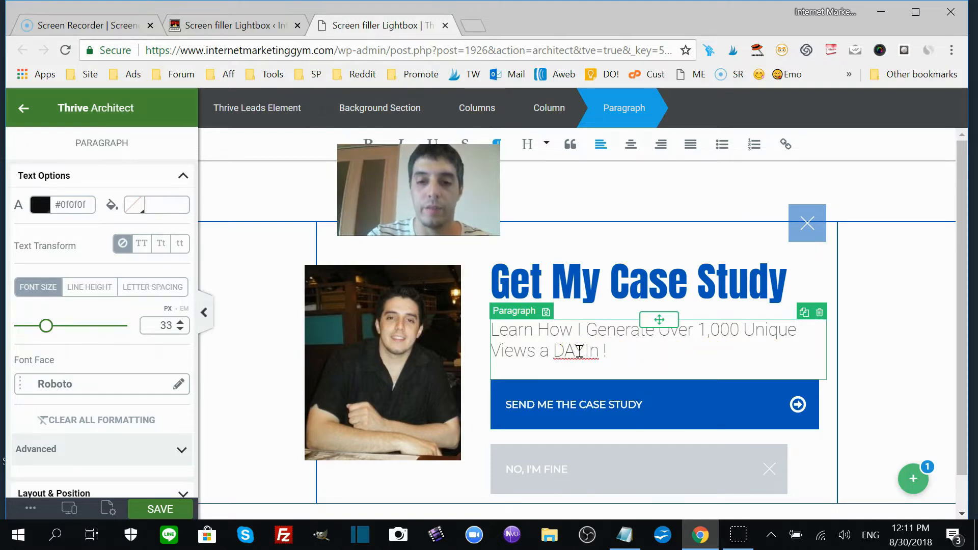
click(583, 353)
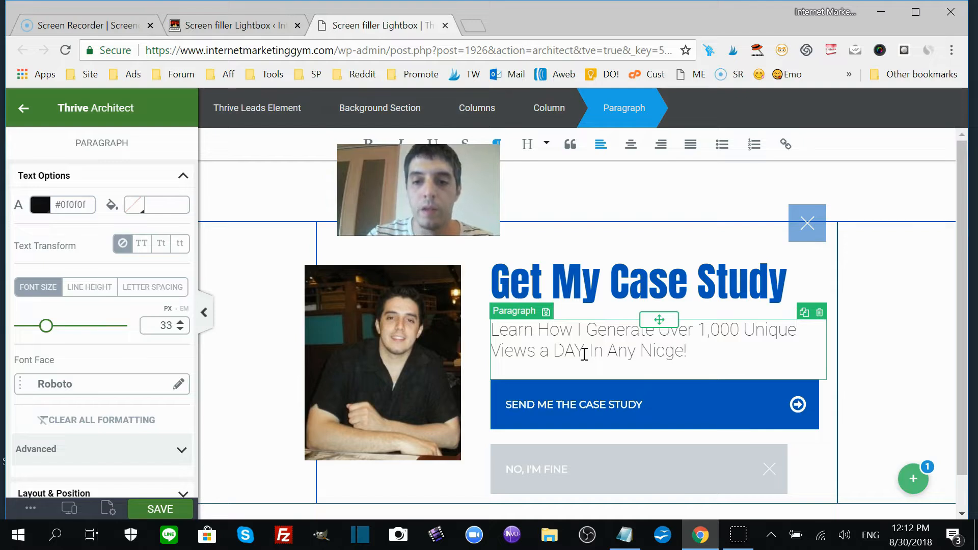
key(BackSpace)
key(BackSpace)
key(BackSpace)
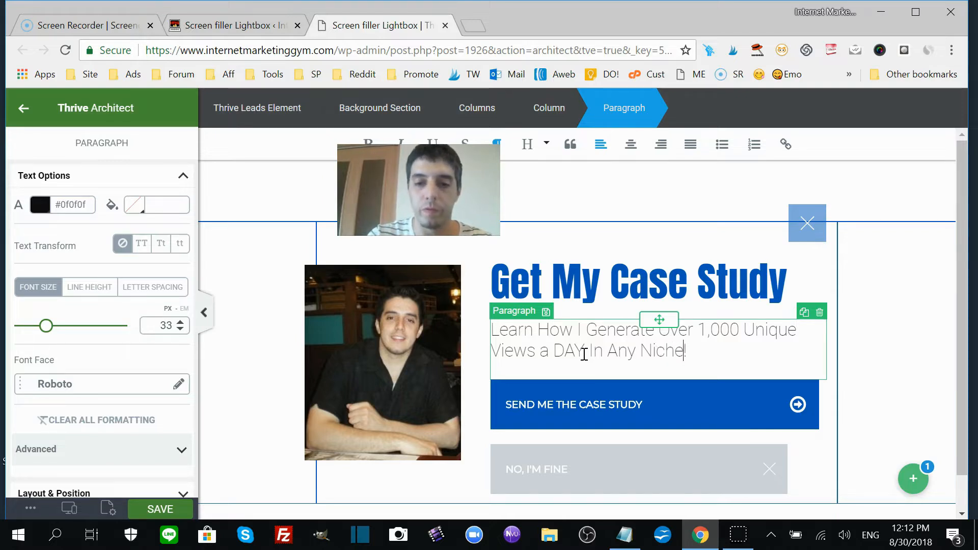
click(585, 404)
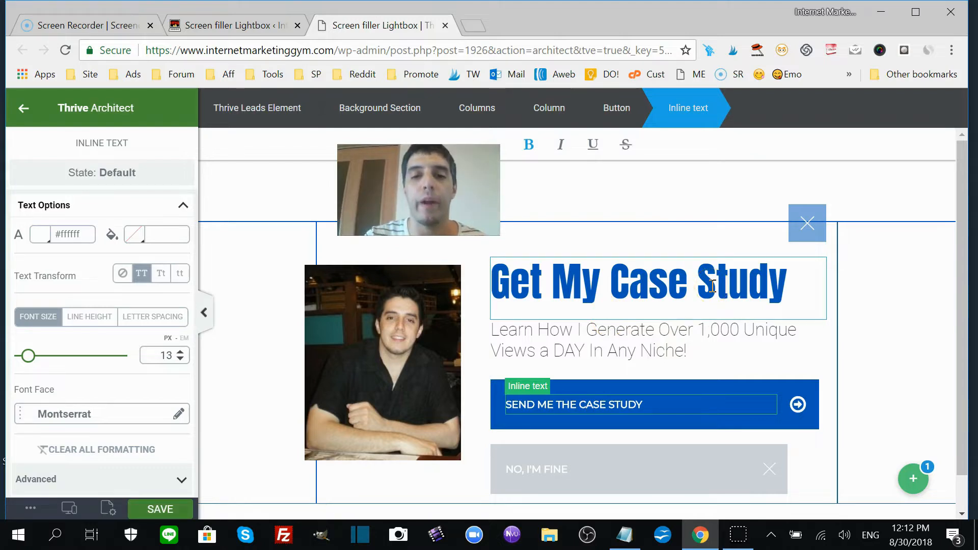
Step: Set the font of the whole paragraph below the "Get My Case Study" heading to the Google font Arvo
click(665, 351)
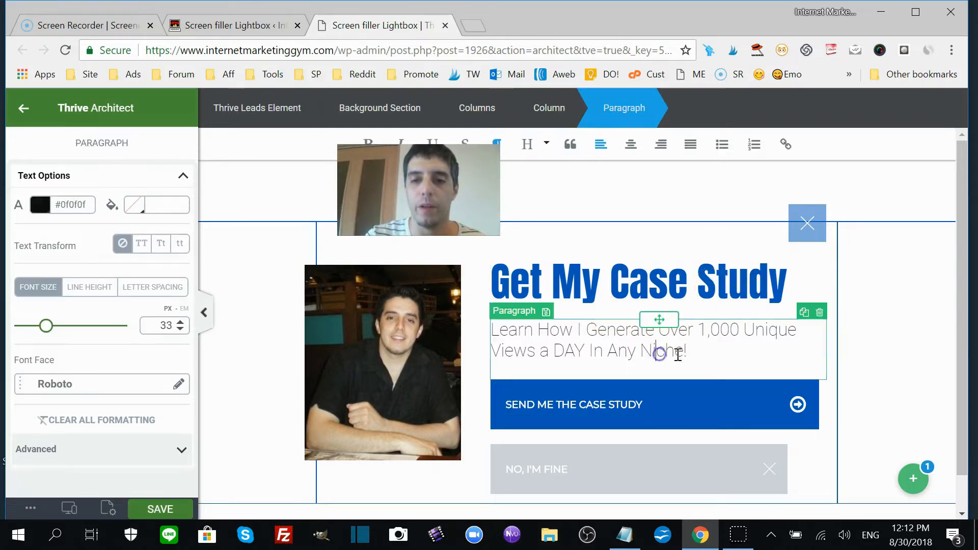
drag(692, 354, 493, 332)
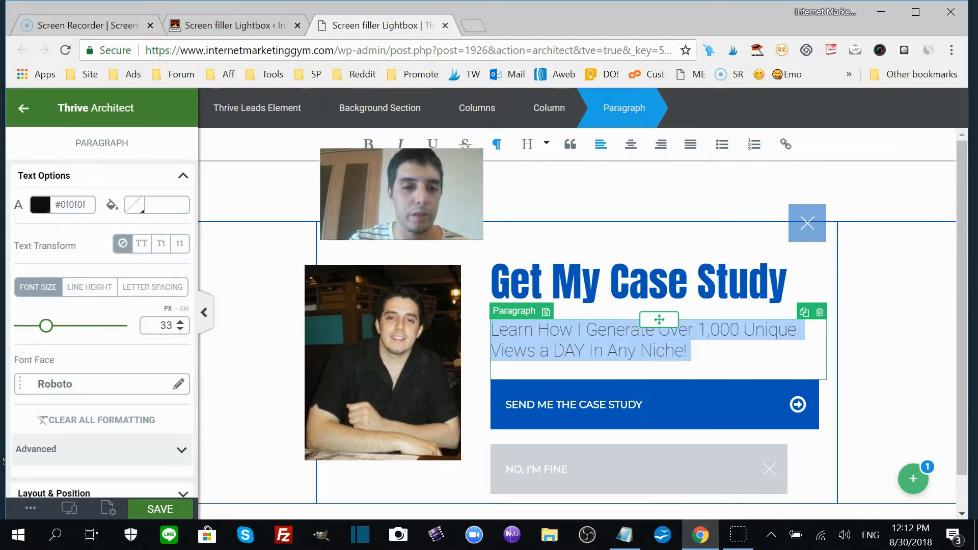
click(102, 387)
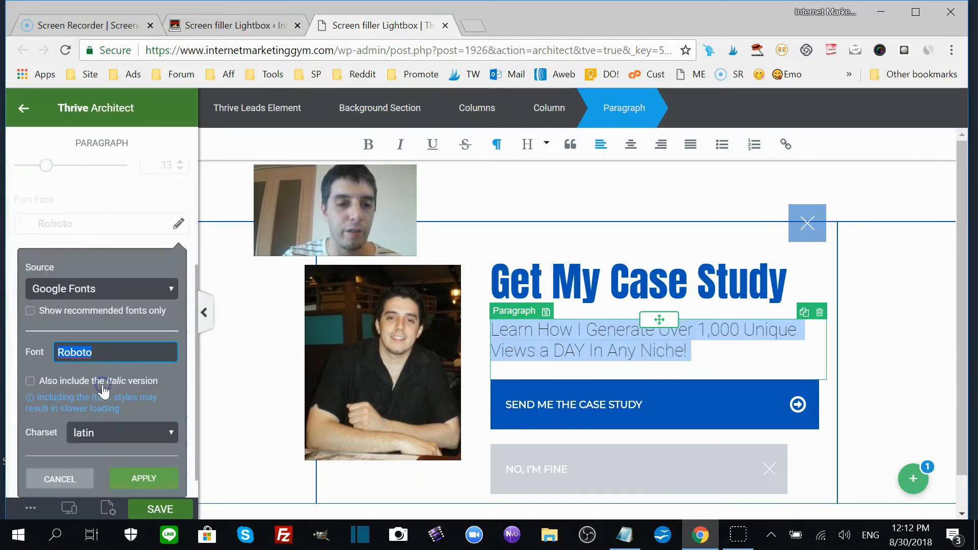
click(115, 353)
key(BackSpace)
key(BackSpace)
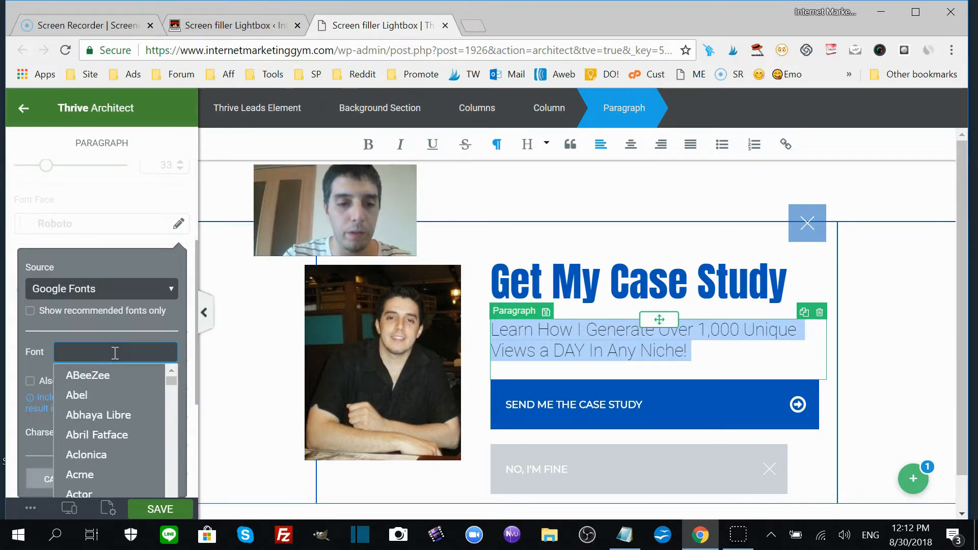
text(av)
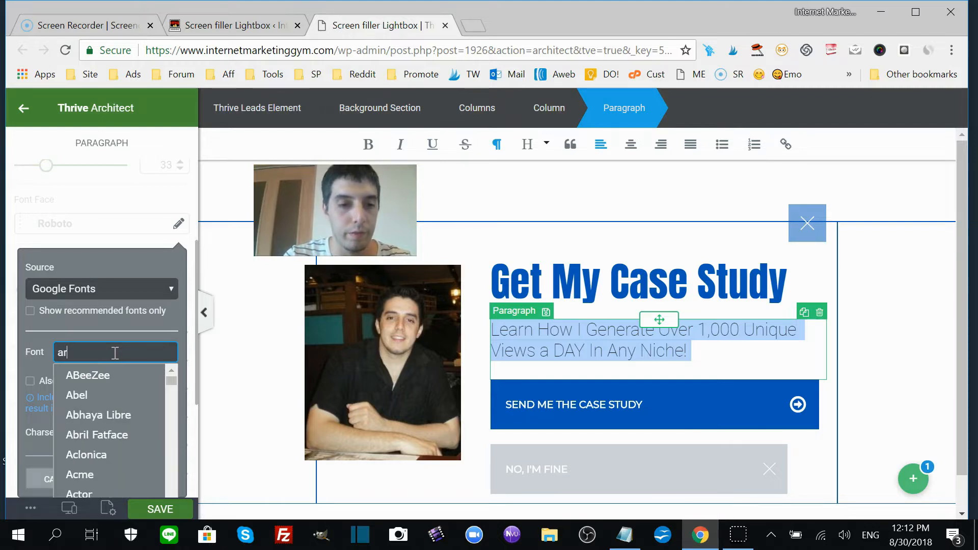
text(r)
text(o)
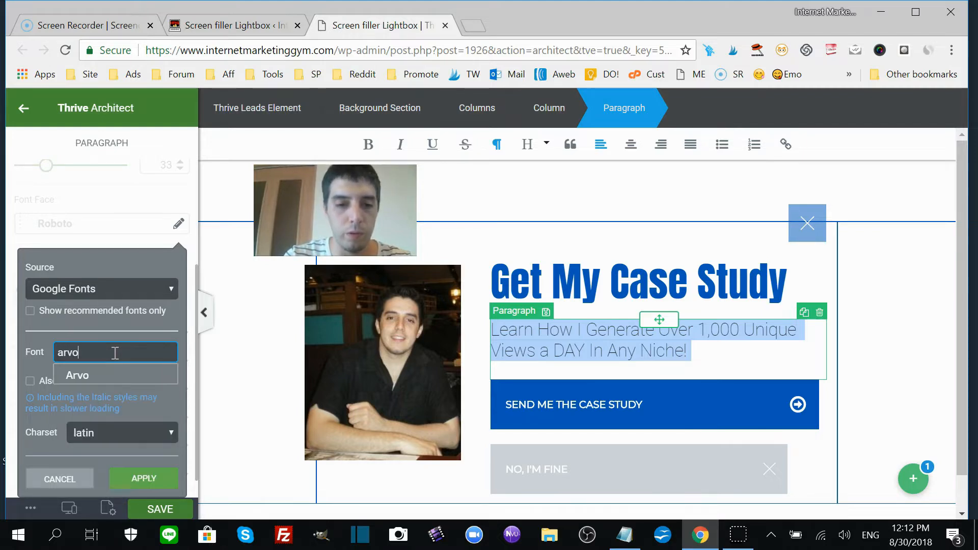
click(99, 376)
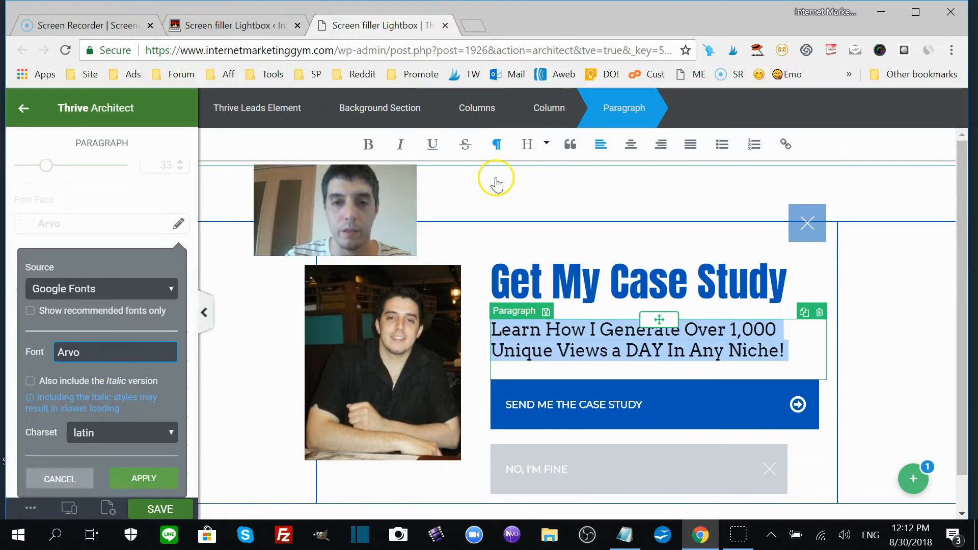
click(154, 487)
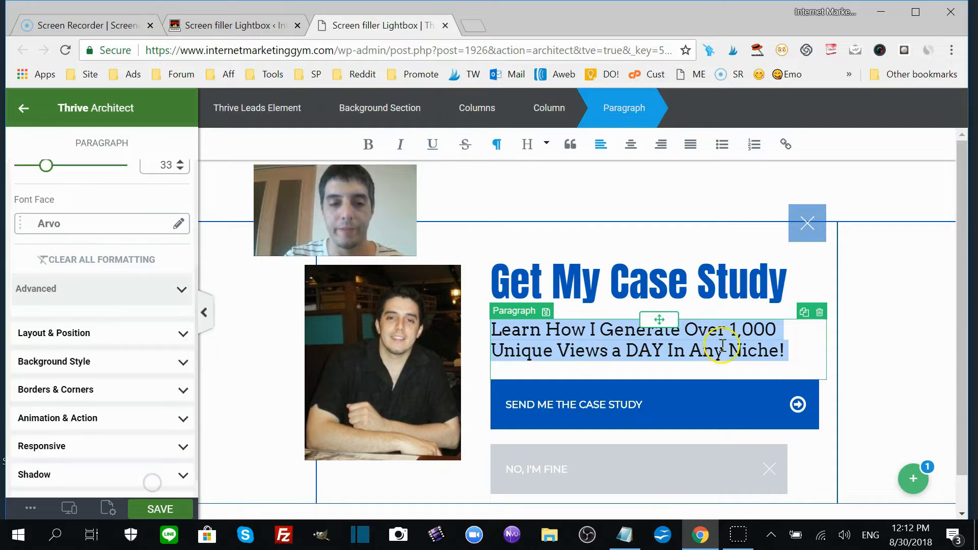
click(930, 297)
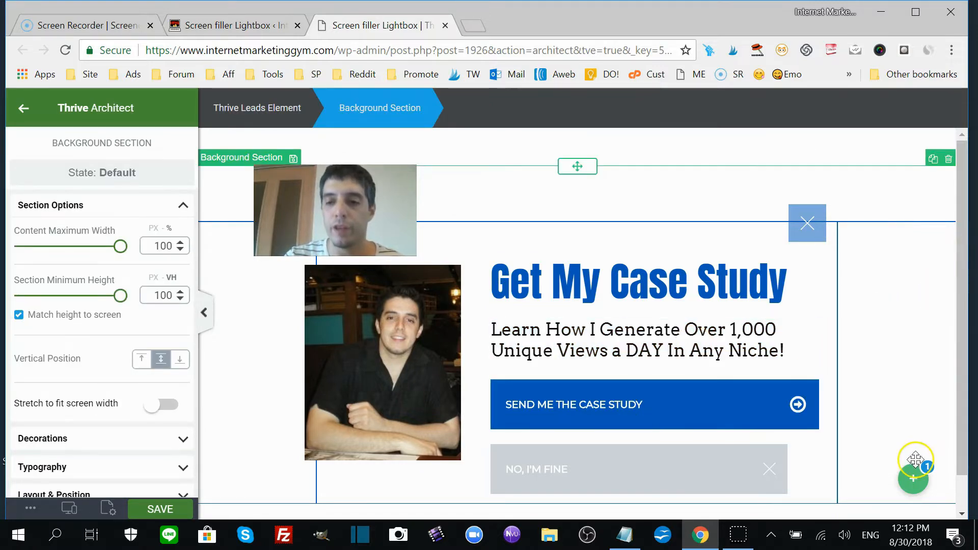
Step: View the lightbox's State 1 with its opt-in form, and return to the default state
click(913, 476)
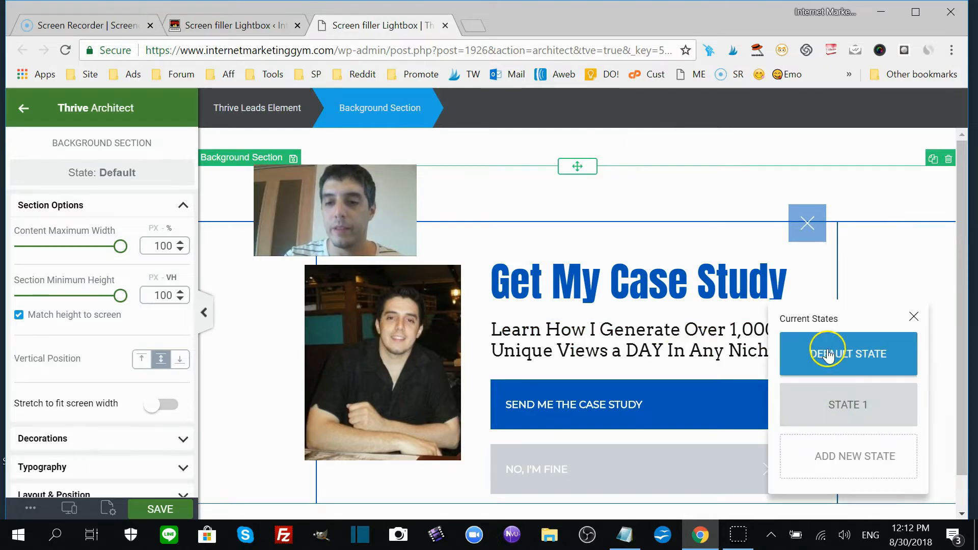
click(848, 408)
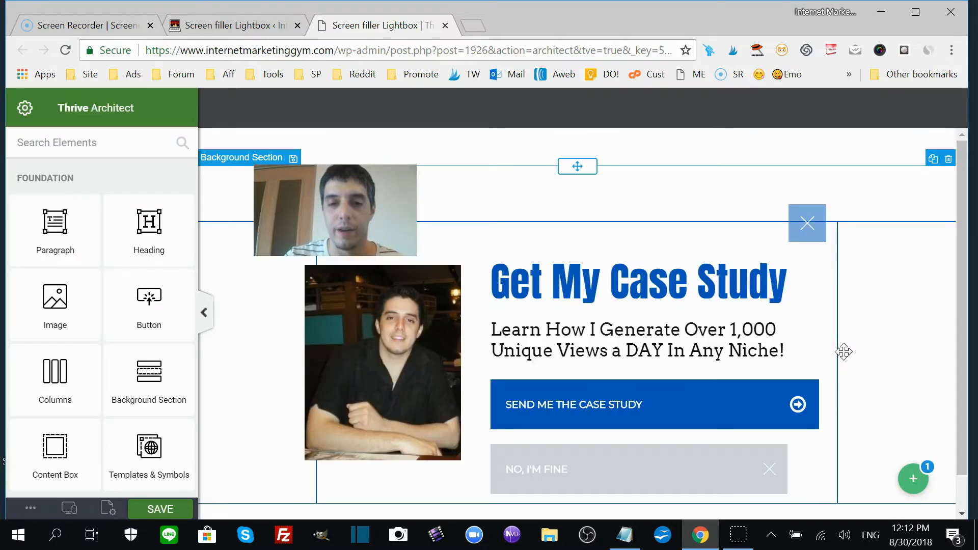
click(912, 479)
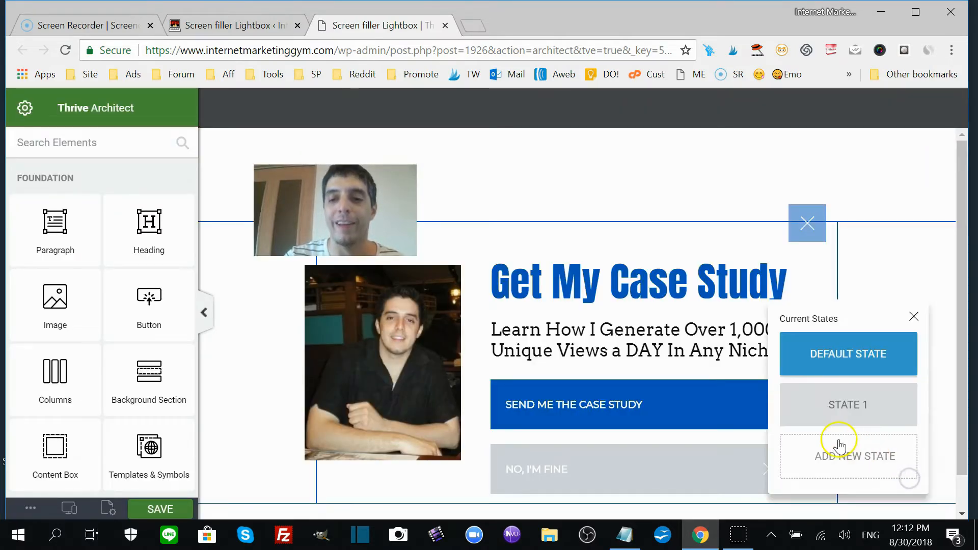
click(848, 406)
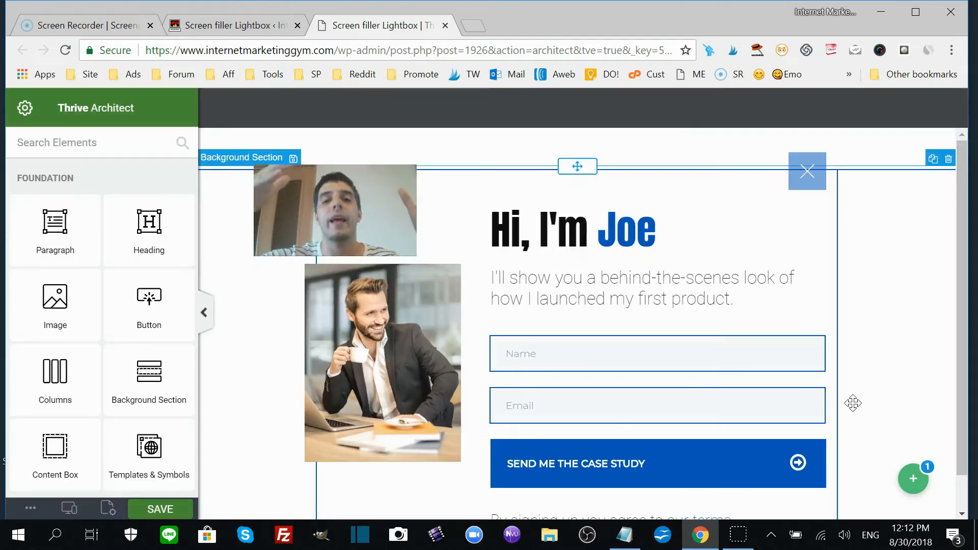
click(914, 486)
drag(846, 325, 848, 363)
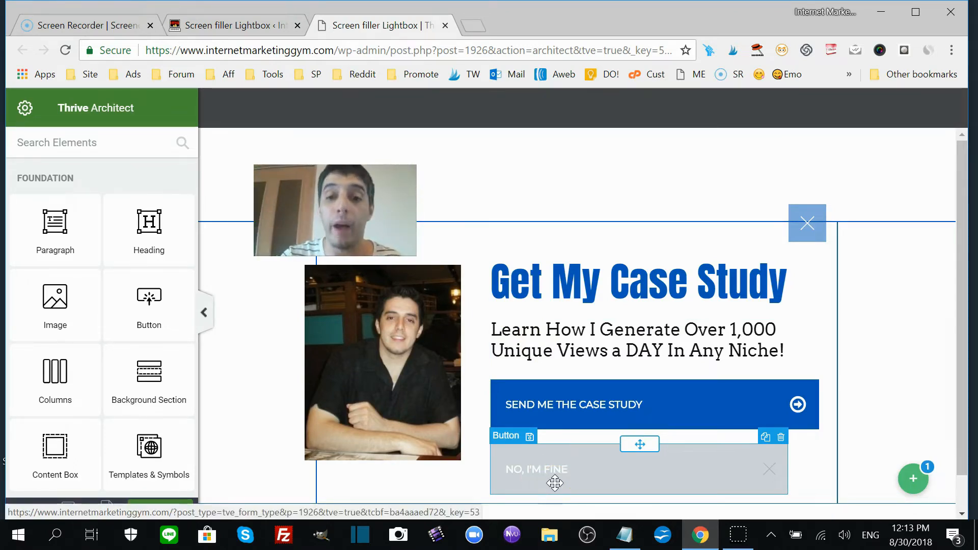
Step: Replace the blue button's text with "CONTINUE TO CASE STUDY...." in the default state
click(551, 406)
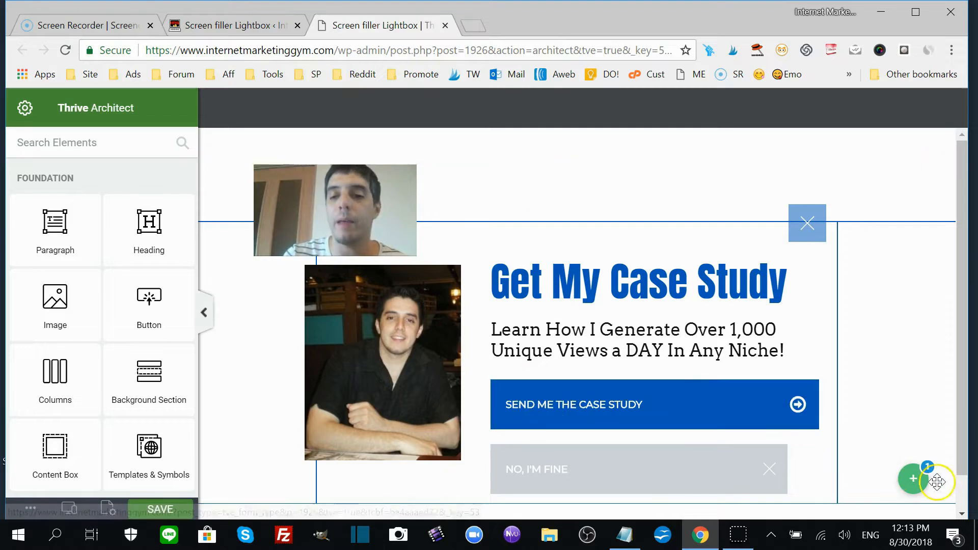
click(651, 406)
text(..)
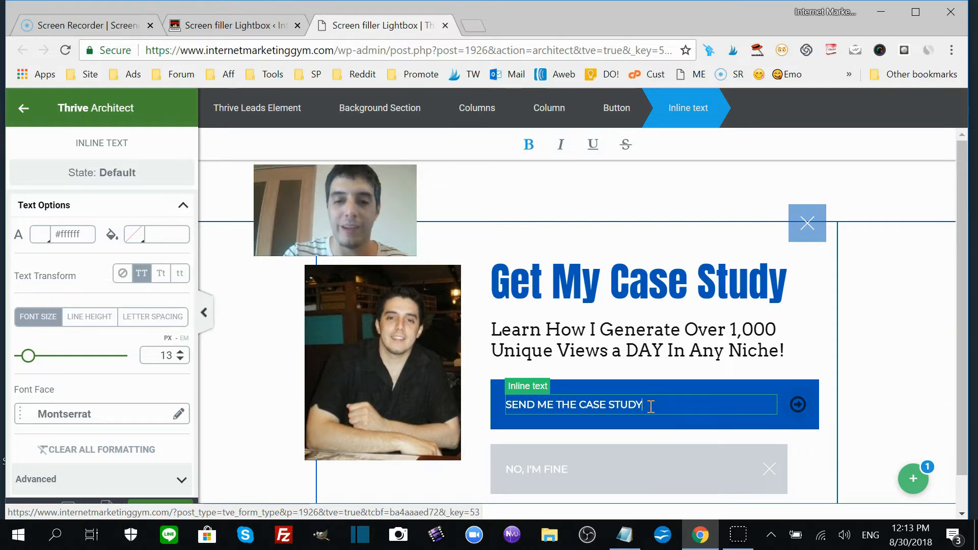
text(CON)
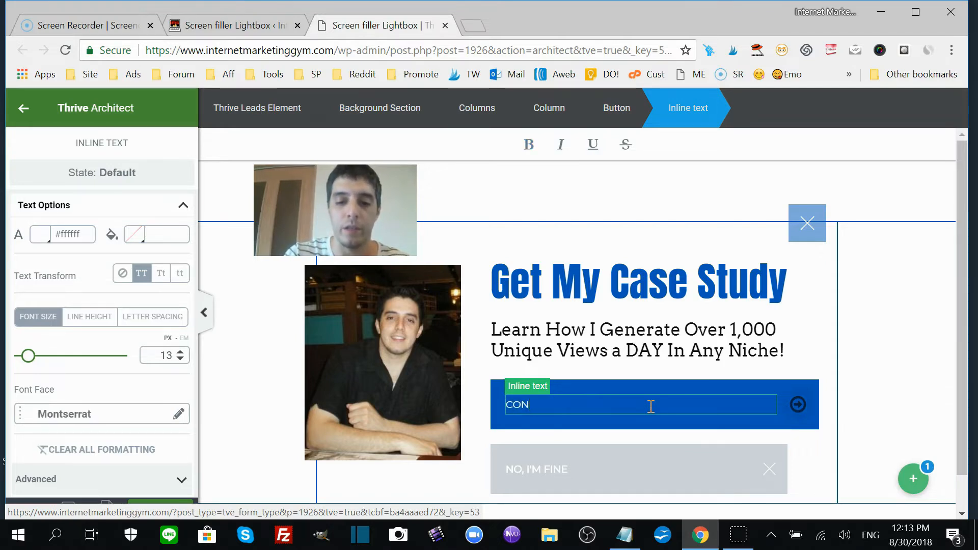
text(TINUE TO )
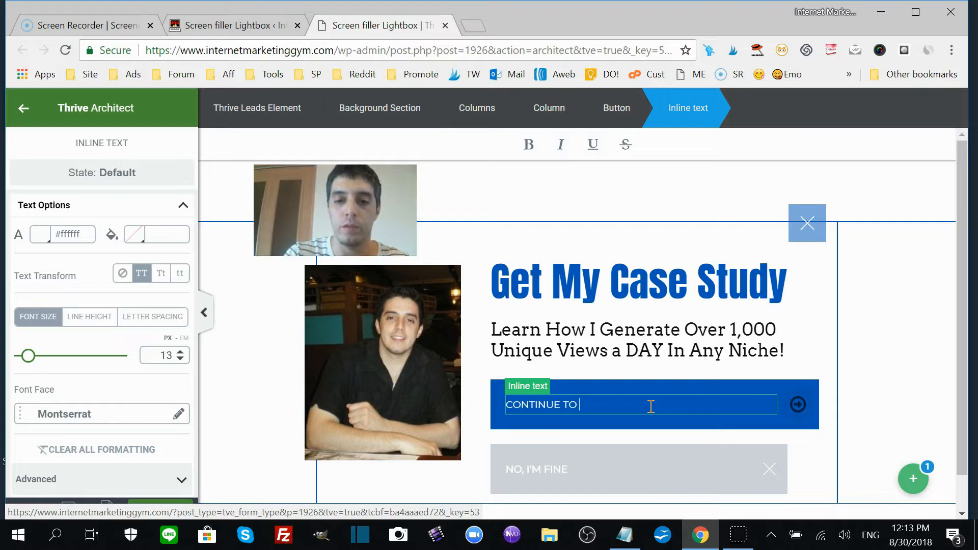
text(CASE STUDY)
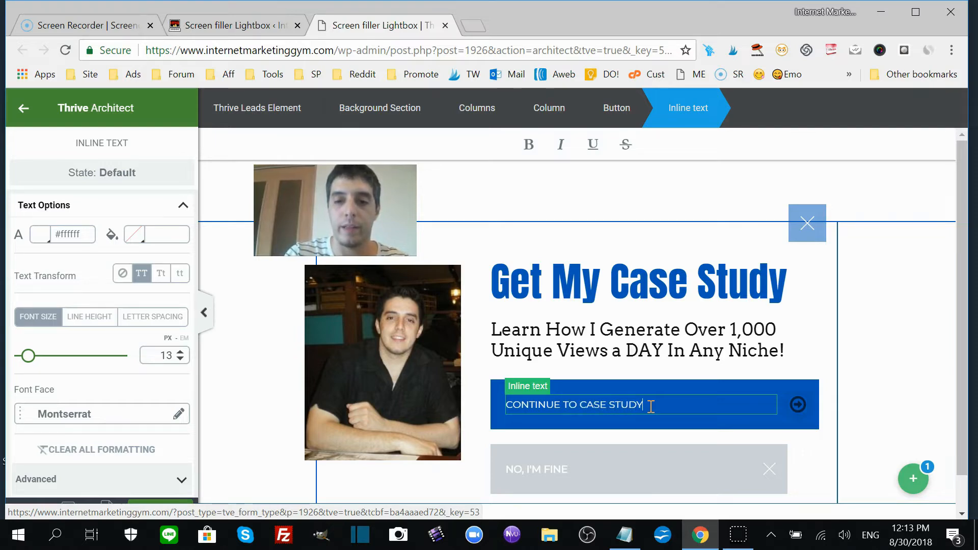
text(!...)
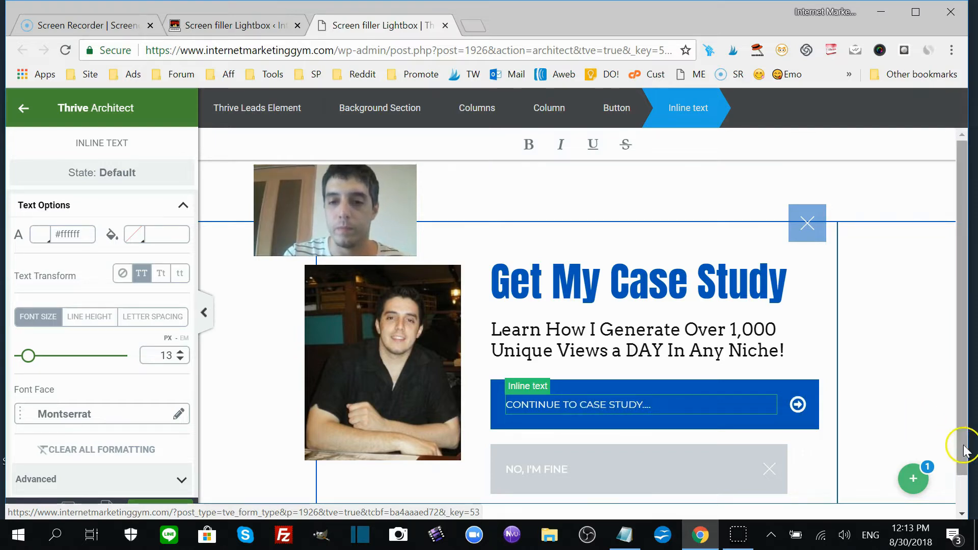
Step: Switch the lightbox editing from the default state to State 1
click(906, 483)
click(880, 453)
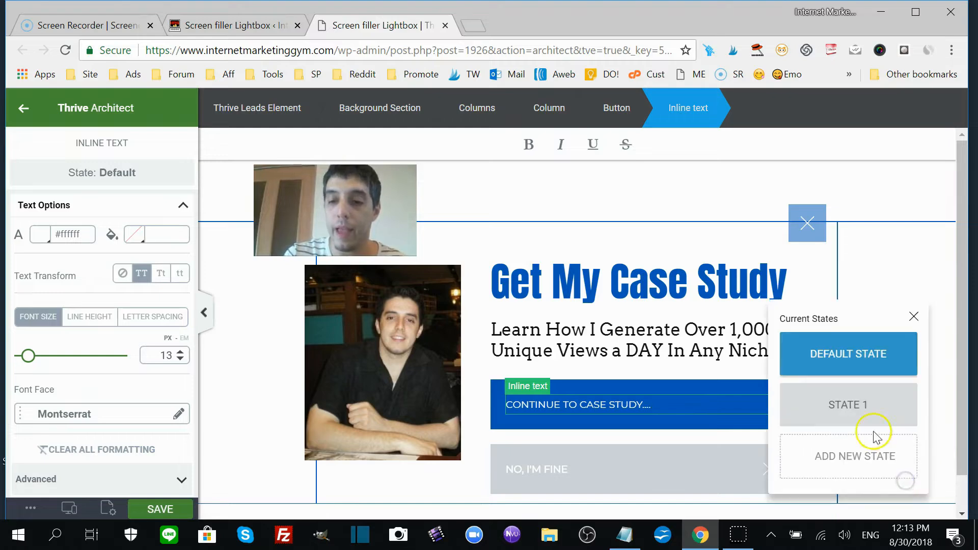
click(861, 411)
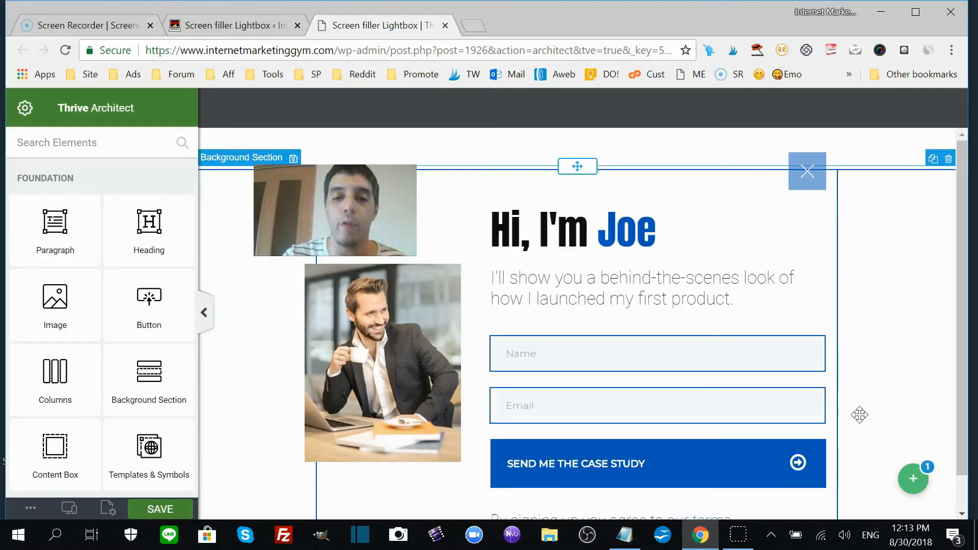
Step: Replace State 1's businessman photo with the media library image IkeIM.png, the black-shirt photo without overlaid text
click(432, 384)
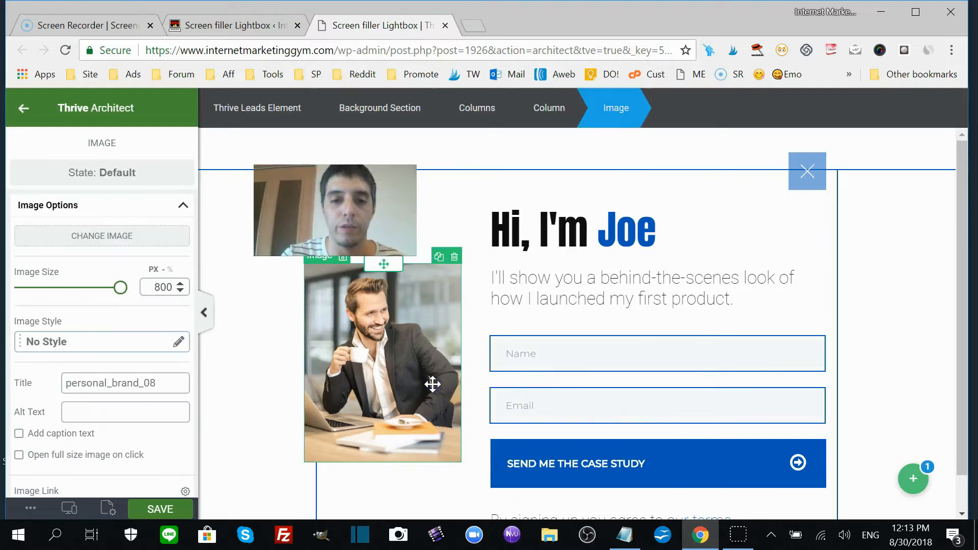
click(328, 262)
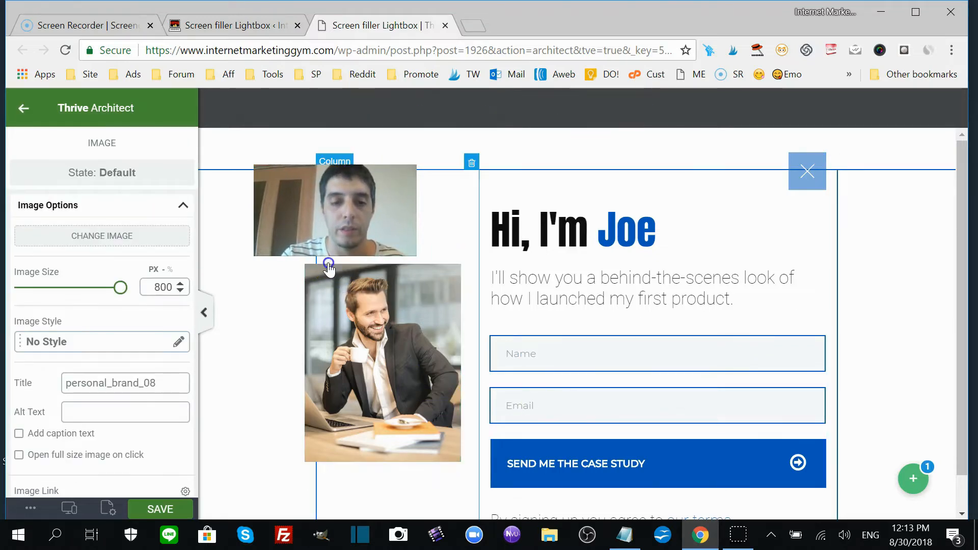
click(344, 296)
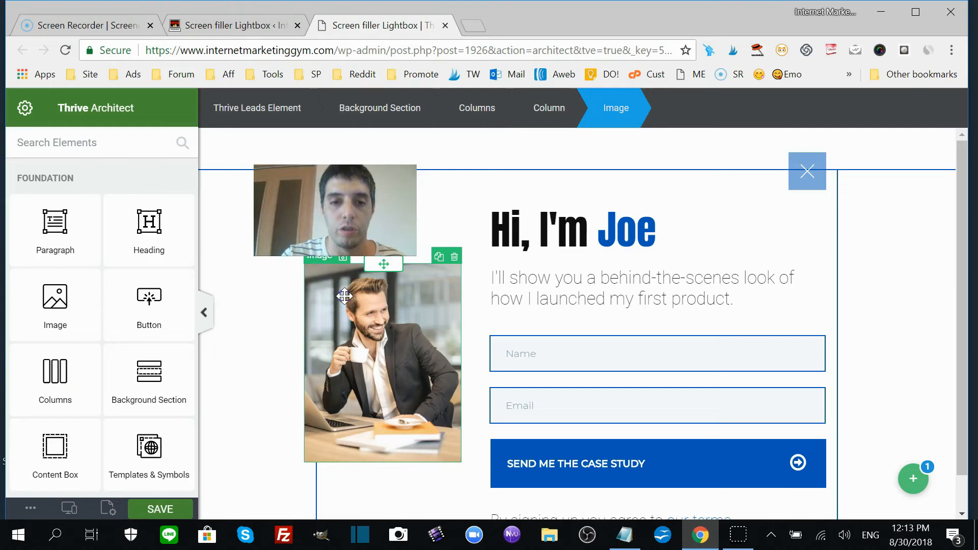
click(325, 259)
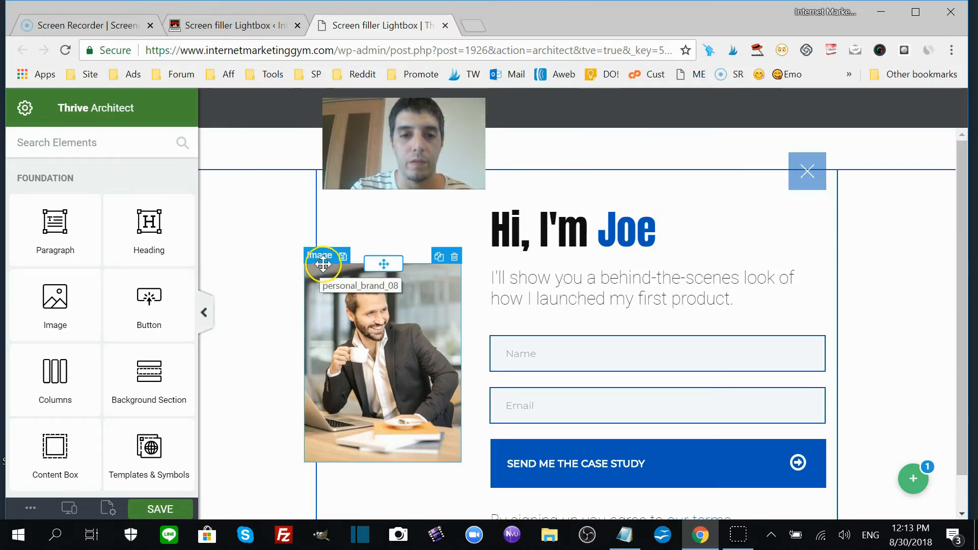
click(342, 285)
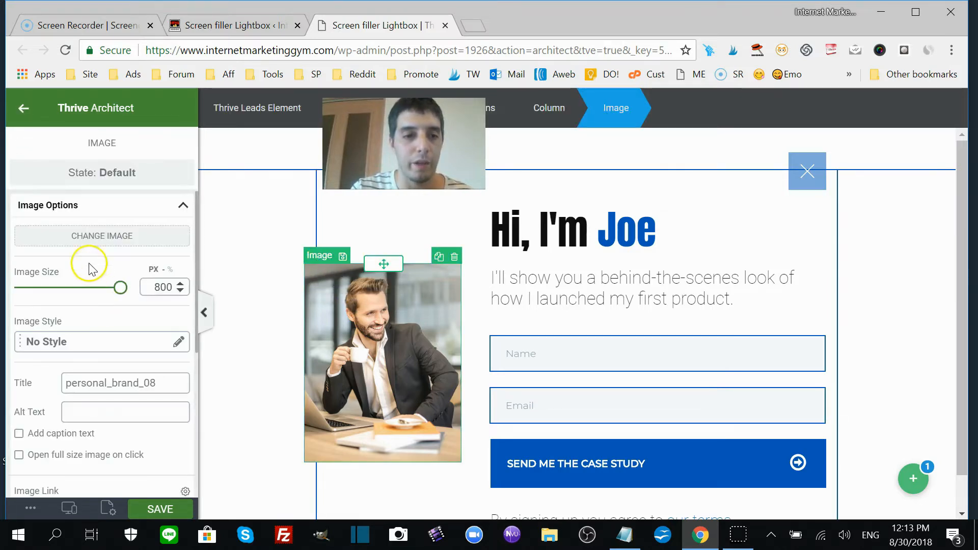
click(104, 234)
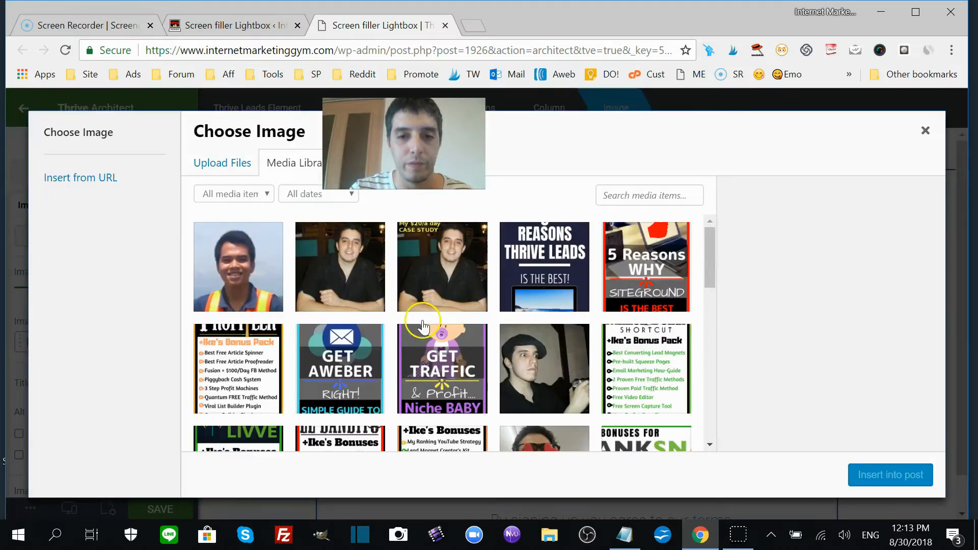
drag(712, 253, 711, 341)
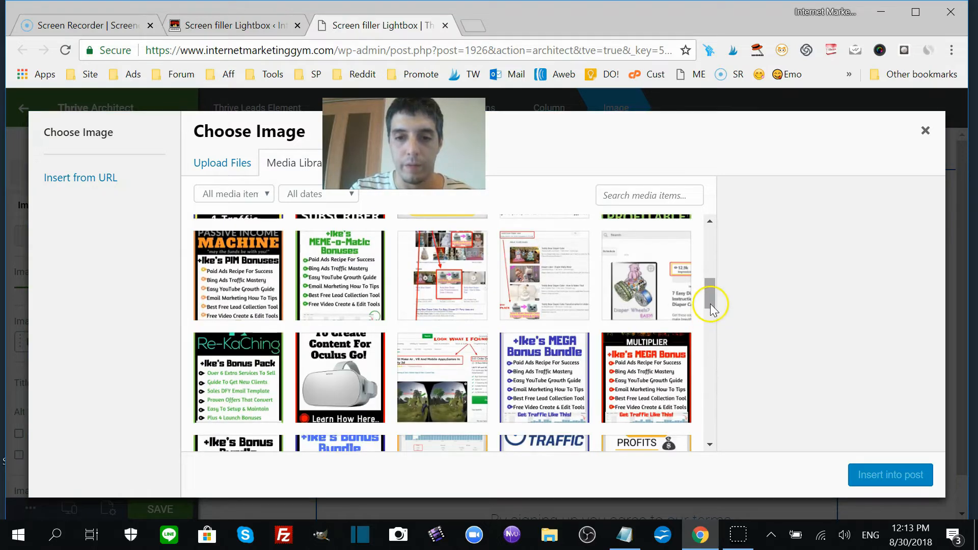
drag(710, 304, 691, 260)
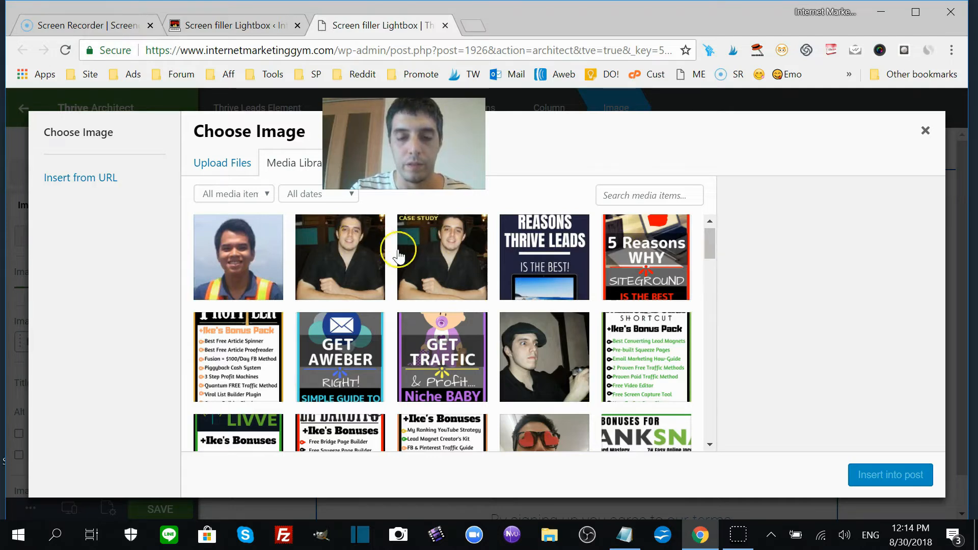
click(427, 255)
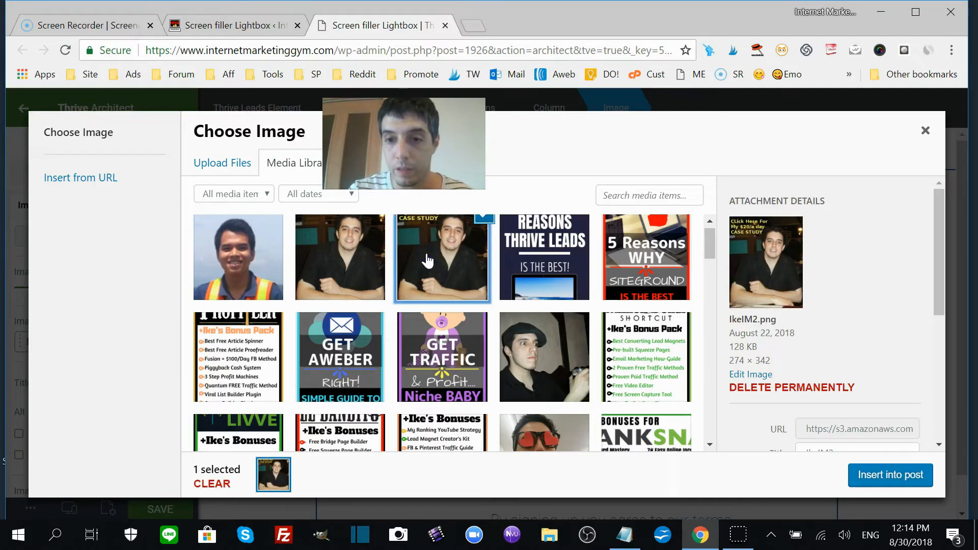
click(355, 265)
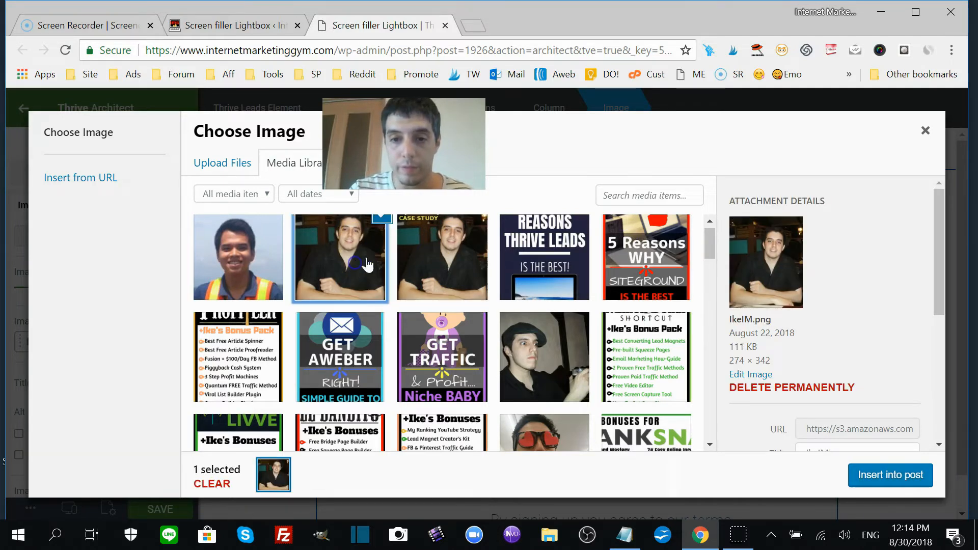
click(898, 490)
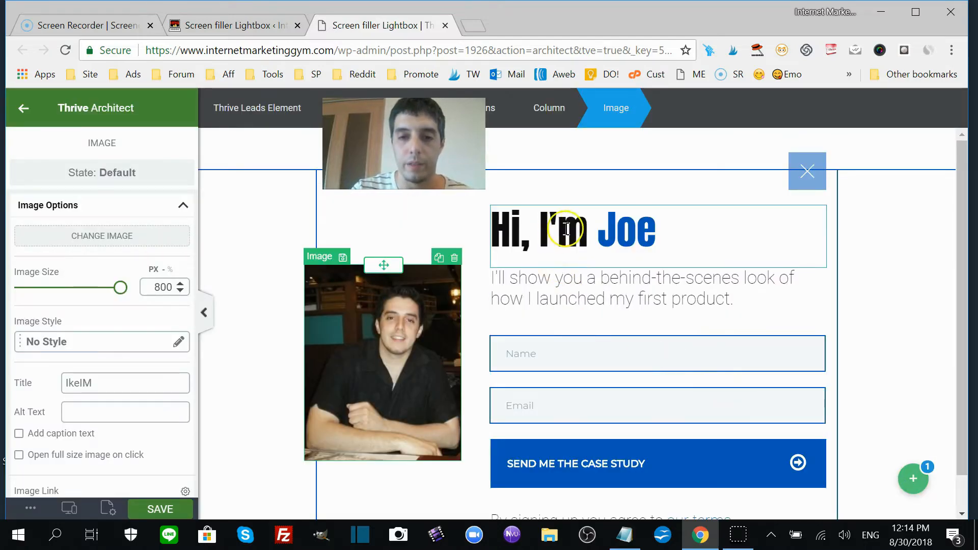
Step: Connect the State 1 lead generation form to AWeber with the InternetMarketingLive mailing list, leaving the tags empty
click(567, 229)
triple_click(567, 229)
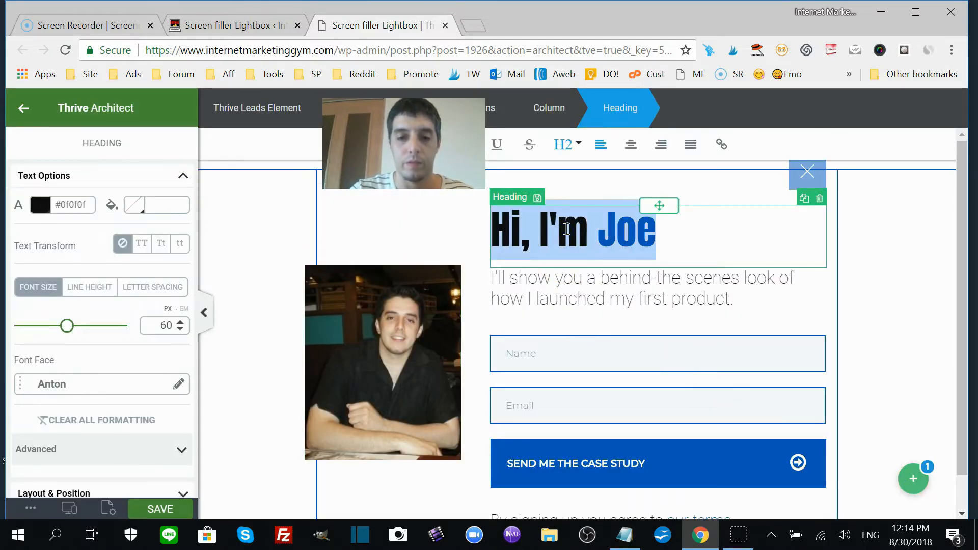
click(588, 356)
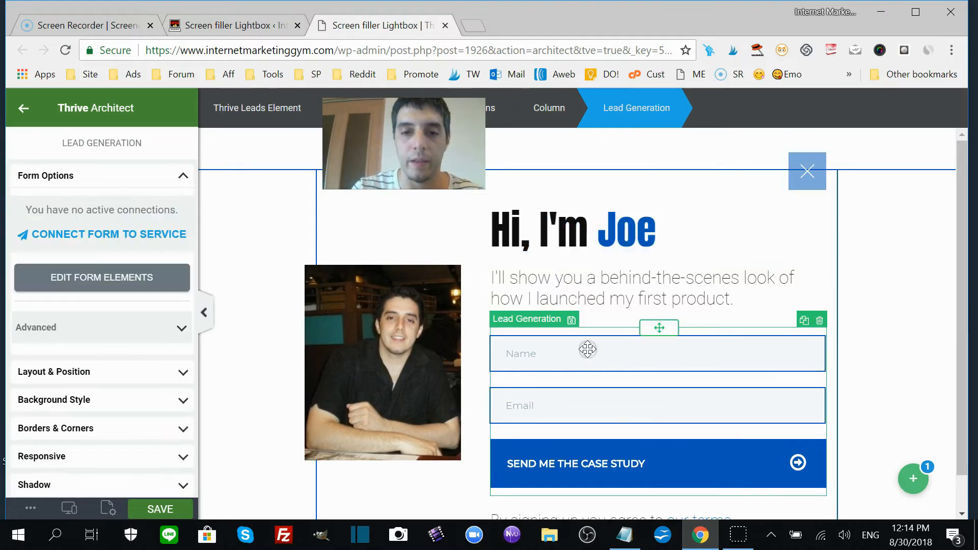
click(133, 236)
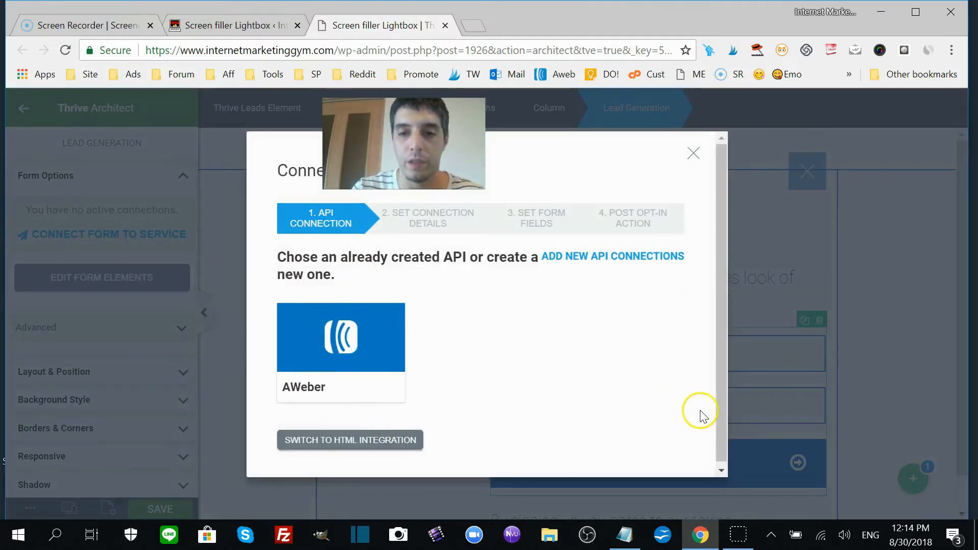
click(350, 348)
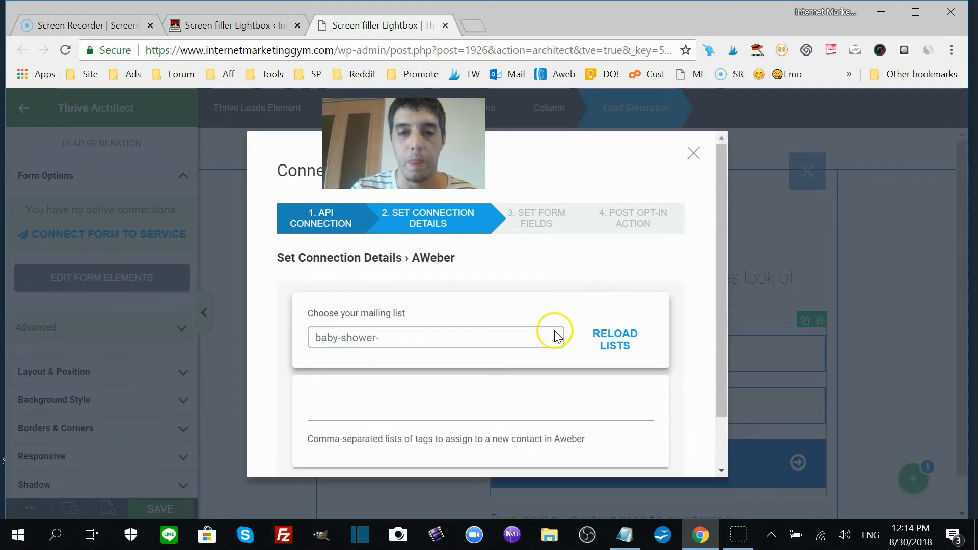
click(558, 336)
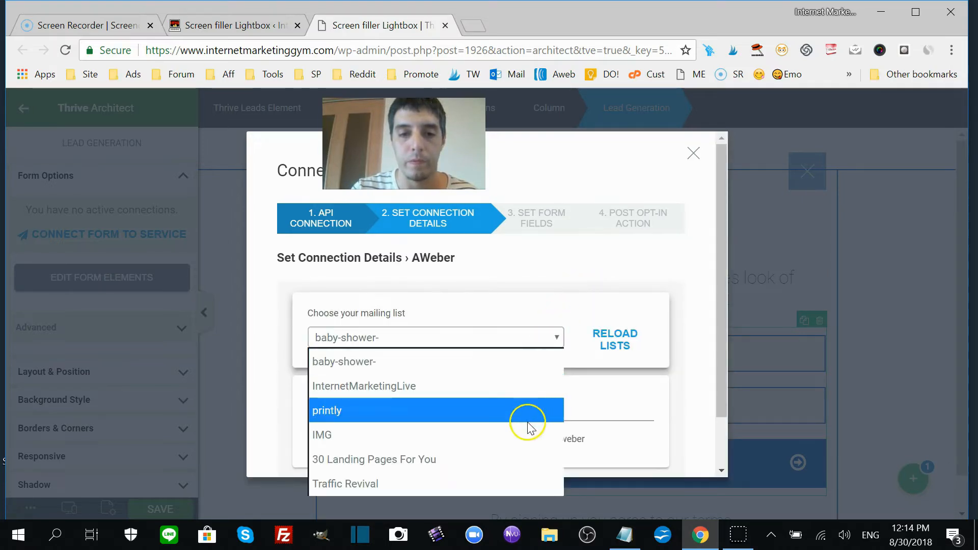
click(529, 390)
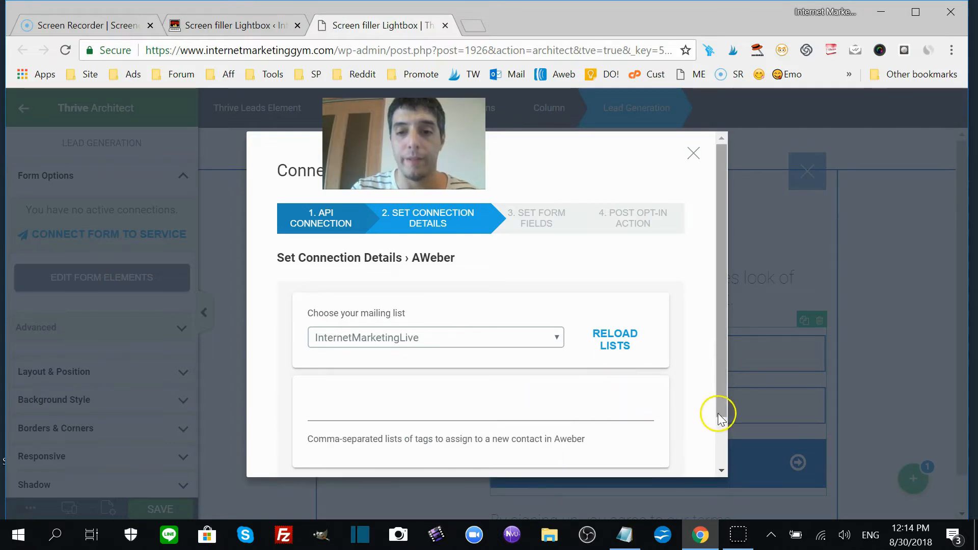
drag(717, 408, 718, 461)
click(651, 444)
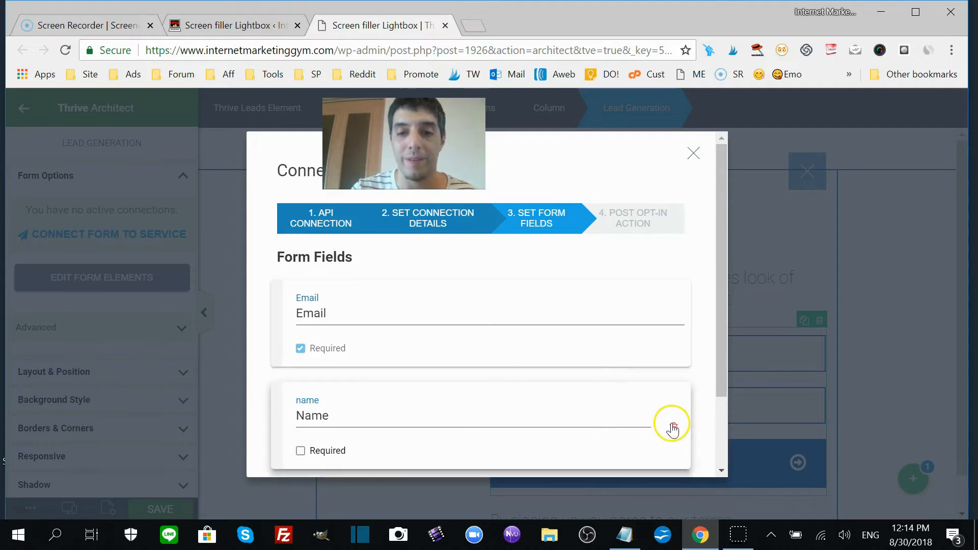
Step: Remove the Name field from the form and set the post opt-in action to Redirect to Custom URL
click(673, 427)
click(679, 428)
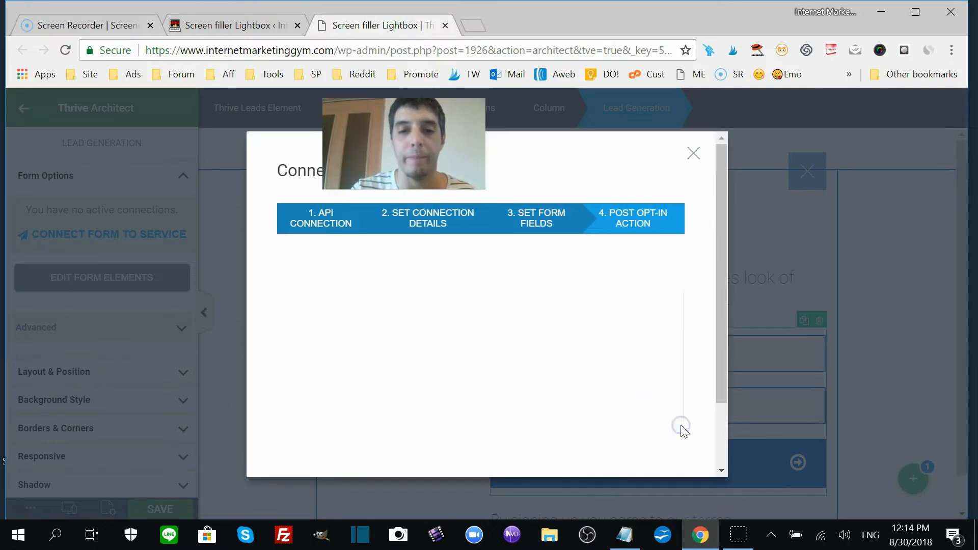
click(441, 342)
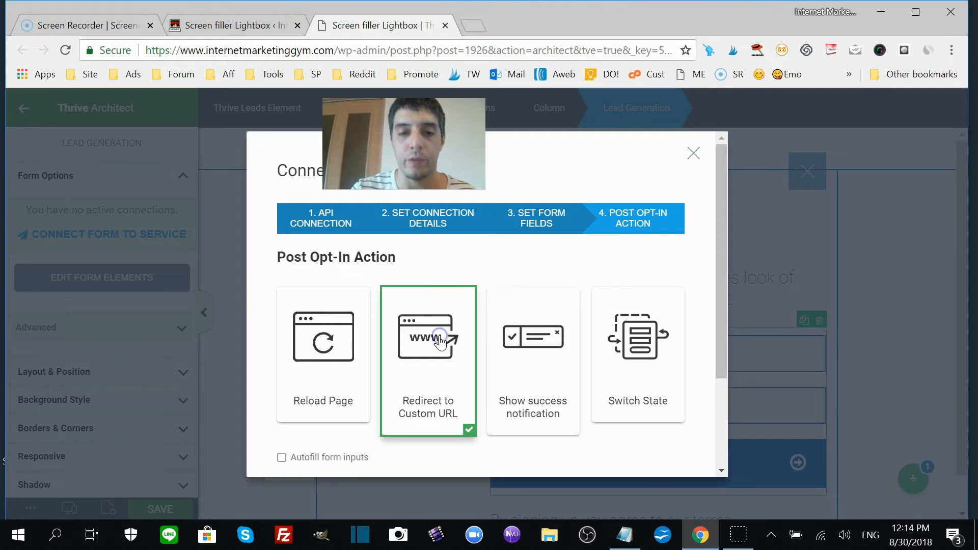
Step: Look up the address internetmarketinggym.com/traffic-revival-by-ike/ in a new browser tab and copy it
click(479, 29)
text(inter)
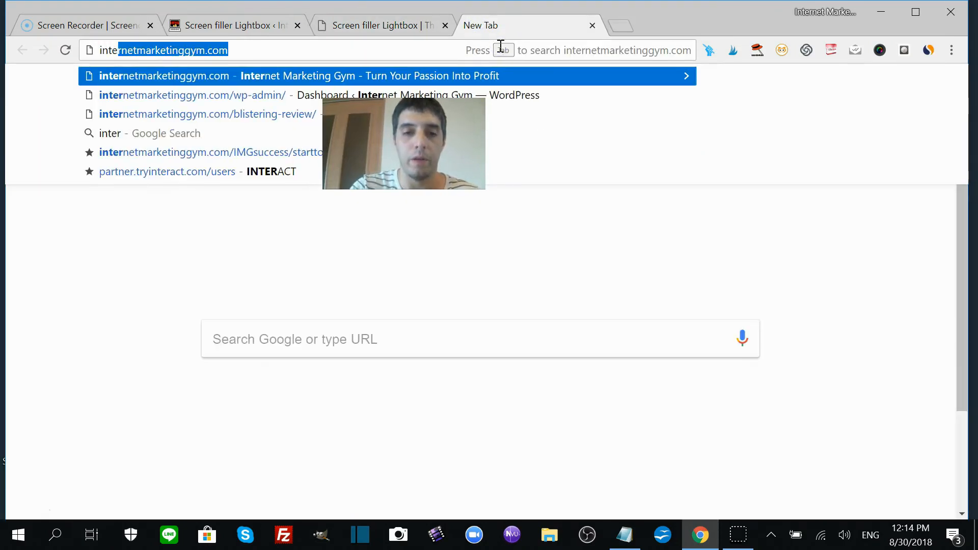
key(Right)
text(/)
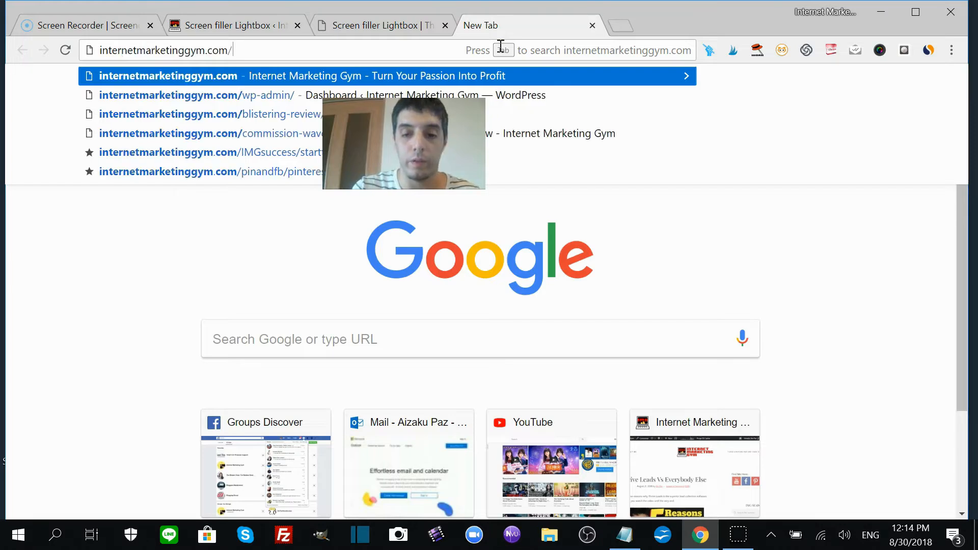
text(tra)
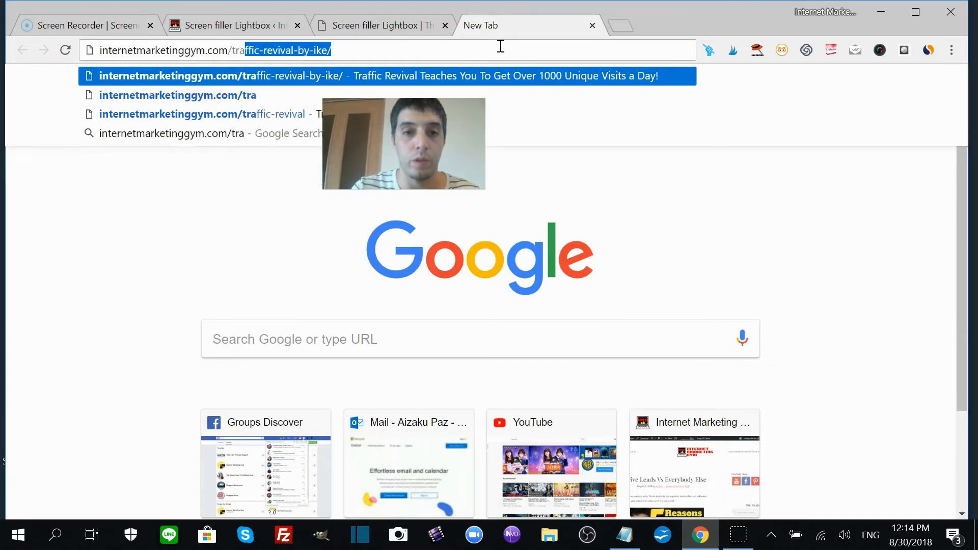
key(Right)
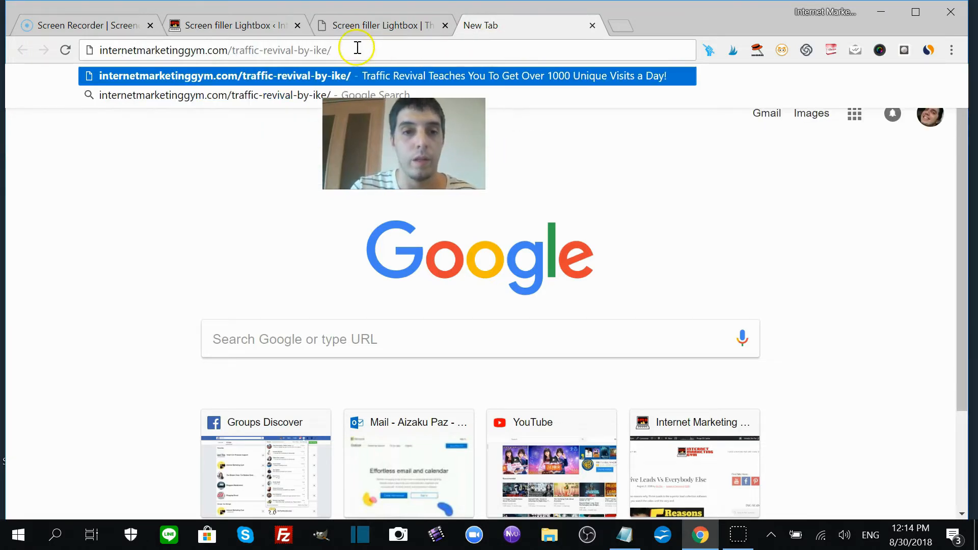
triple_click(286, 46)
key(ctrl+c)
right_click(285, 45)
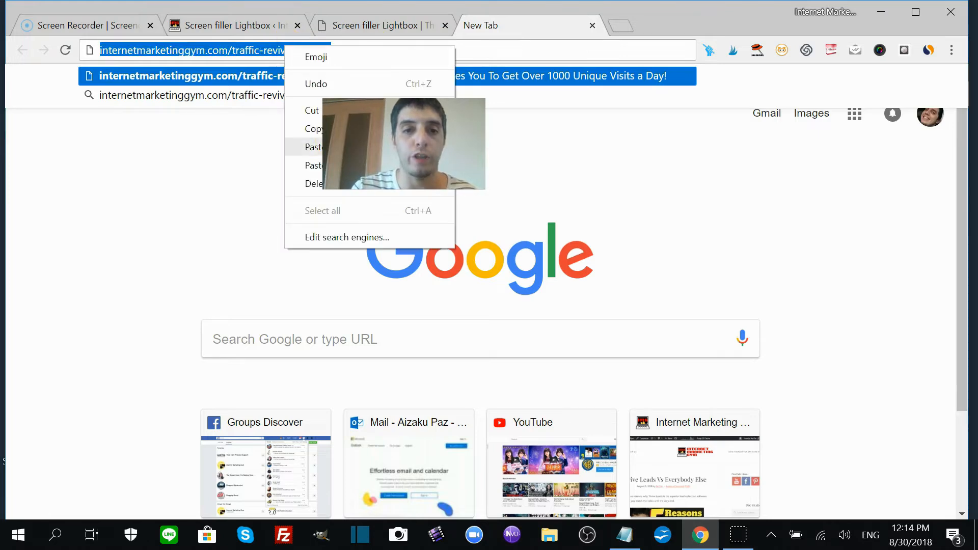
click(315, 131)
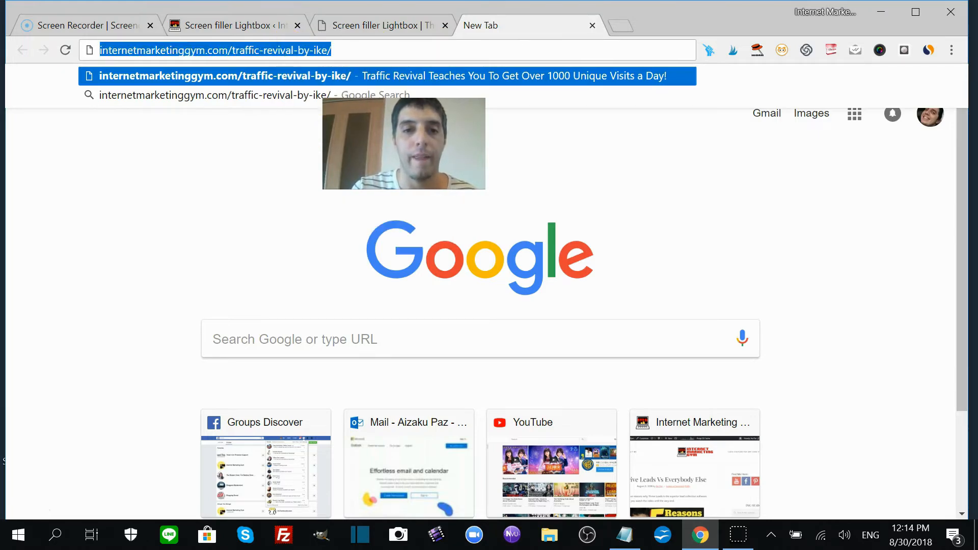
Step: Return to the lightbox editor, set the copied traffic-revival-by-ike address as the form's redirect URL and save the connection
click(401, 25)
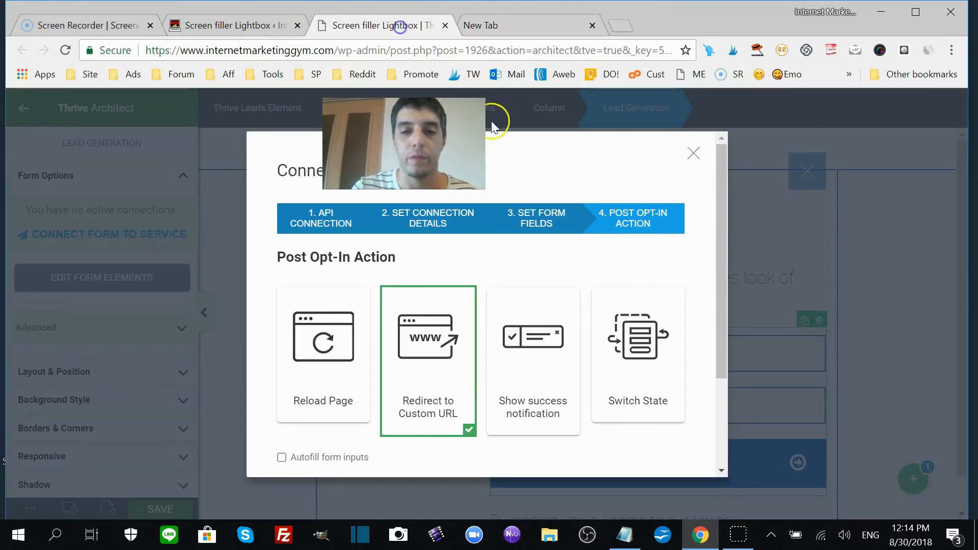
click(726, 295)
drag(726, 295, 724, 422)
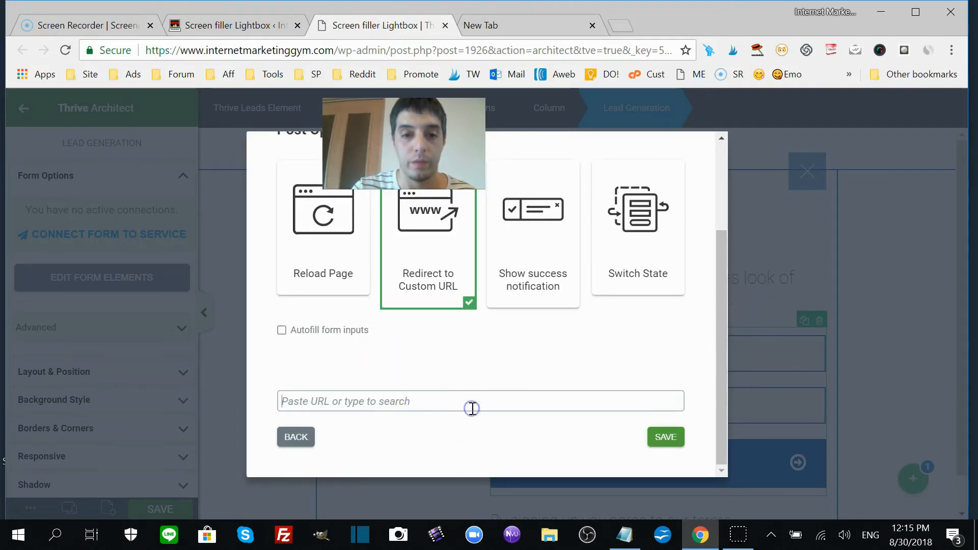
key(ctrl+v)
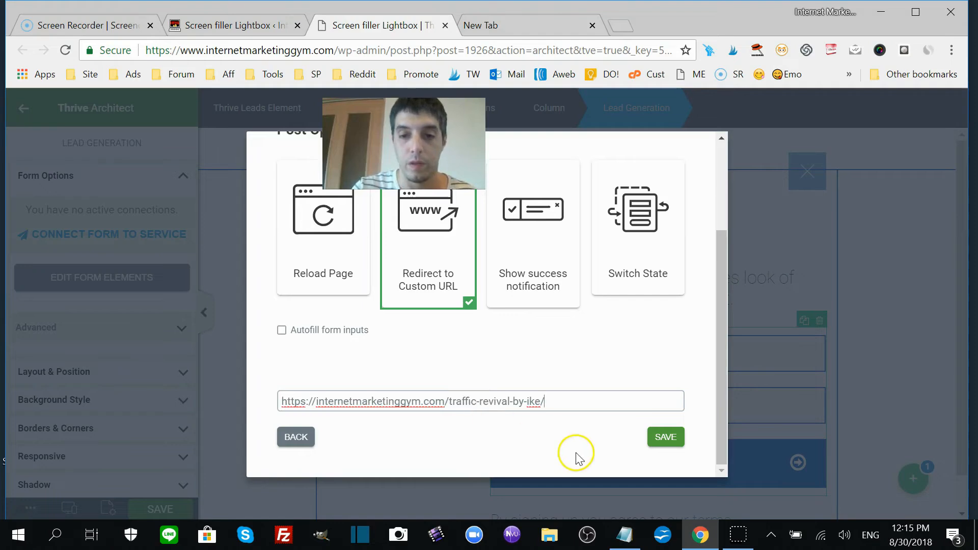
click(661, 439)
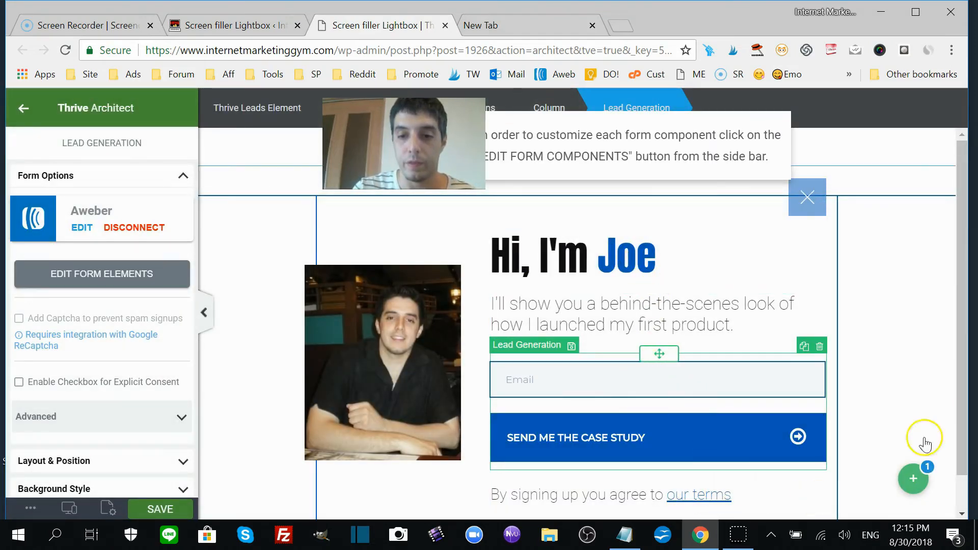
Step: Delete the "By signing up you agree to our terms" paragraph below the form's button
click(977, 455)
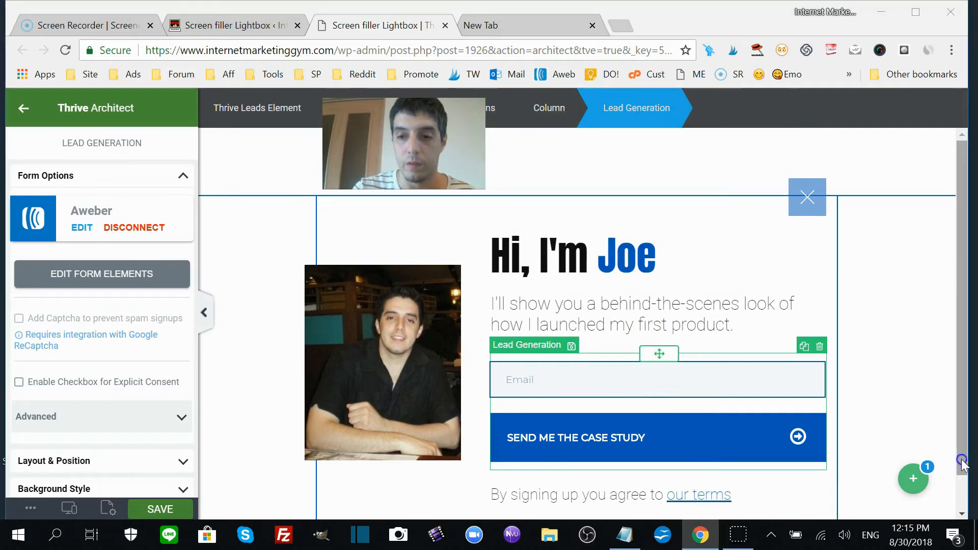
click(808, 470)
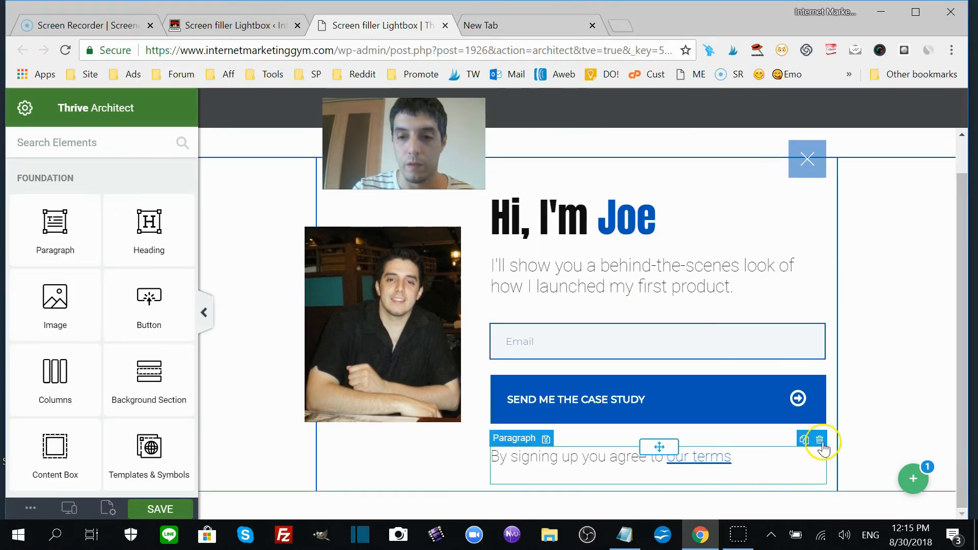
click(820, 440)
Step: Try "One" and "Claim Your" in place of State 1's greeting heading, and clear the heading's text completely
click(652, 302)
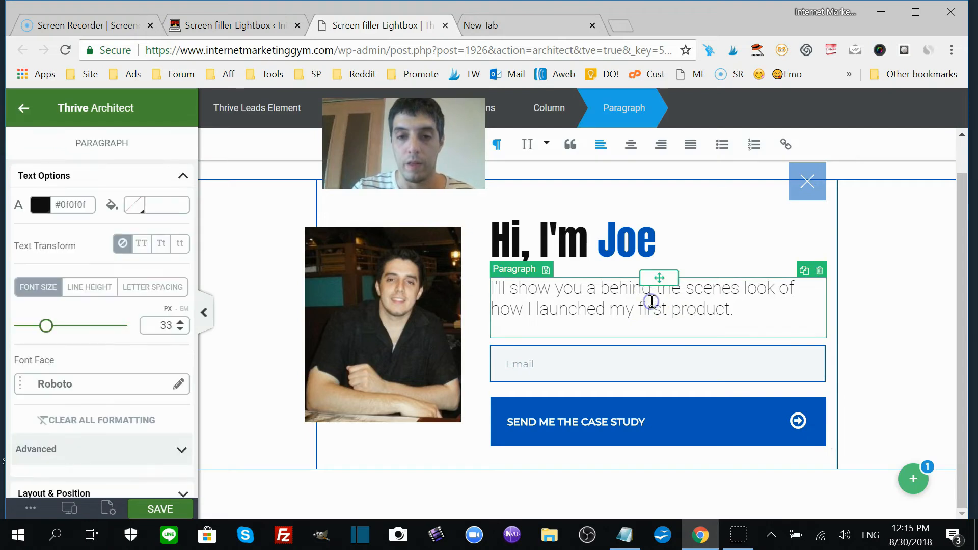
click(500, 243)
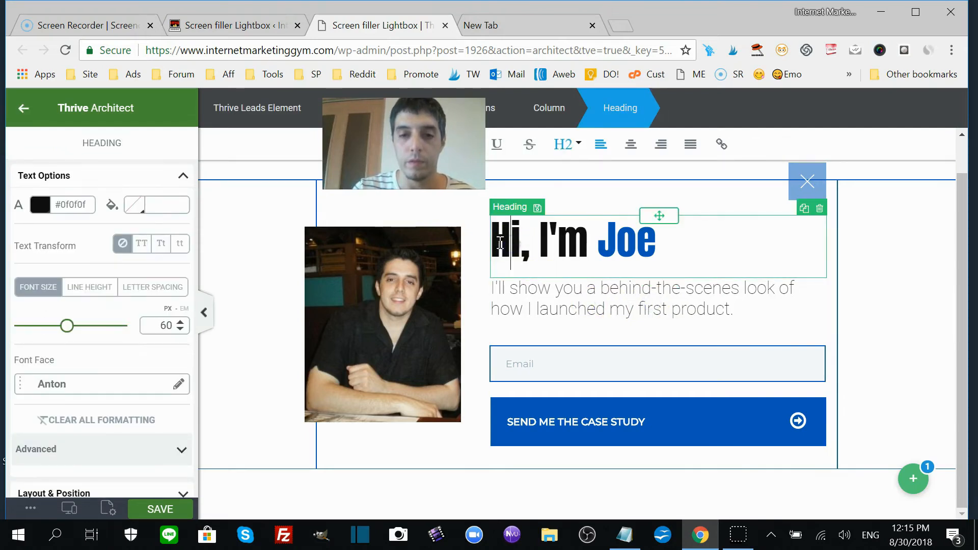
drag(496, 242, 655, 237)
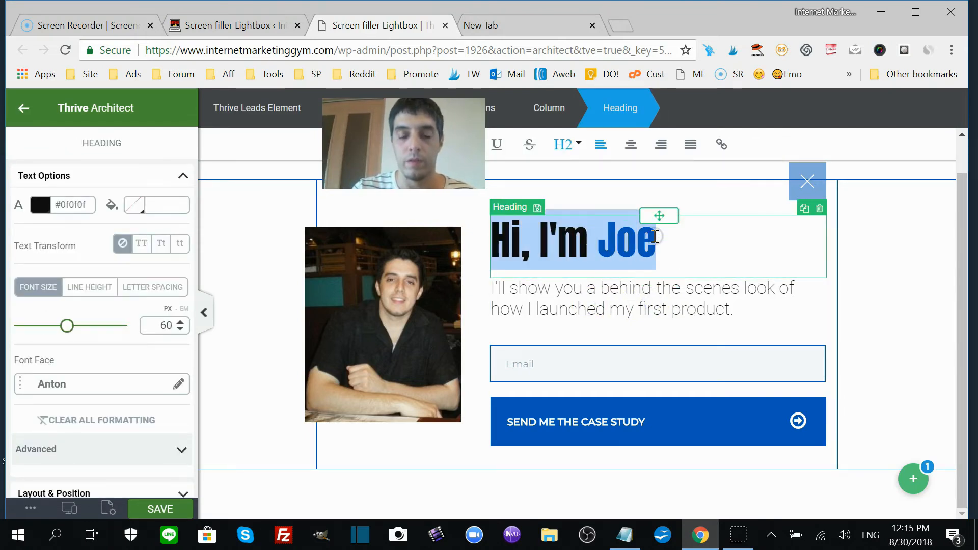
text(One)
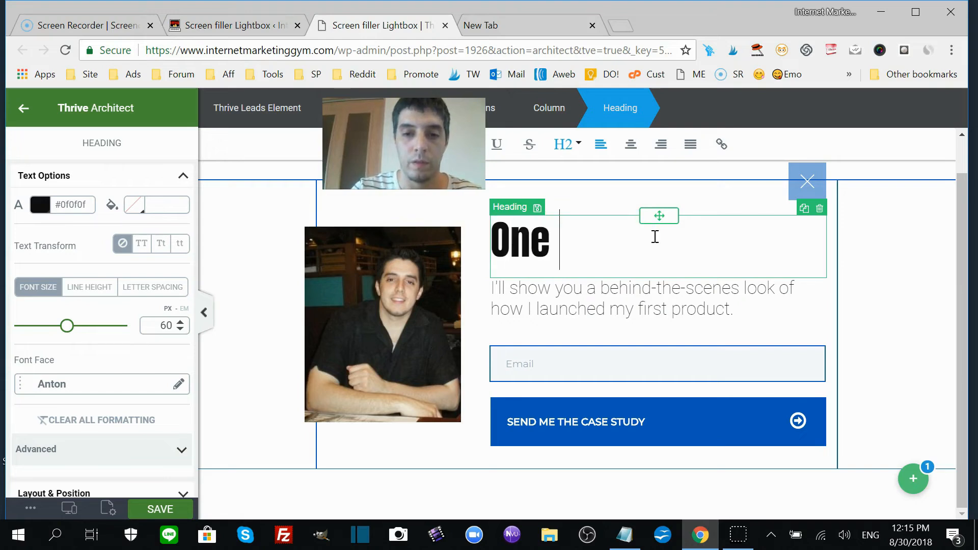
key(BackSpace)
key(BackSpace)
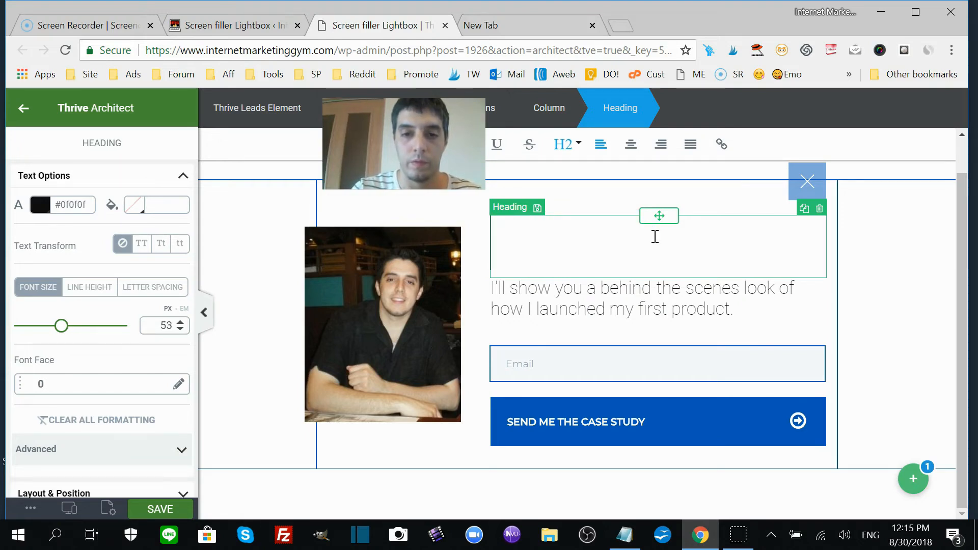
text(Claim )
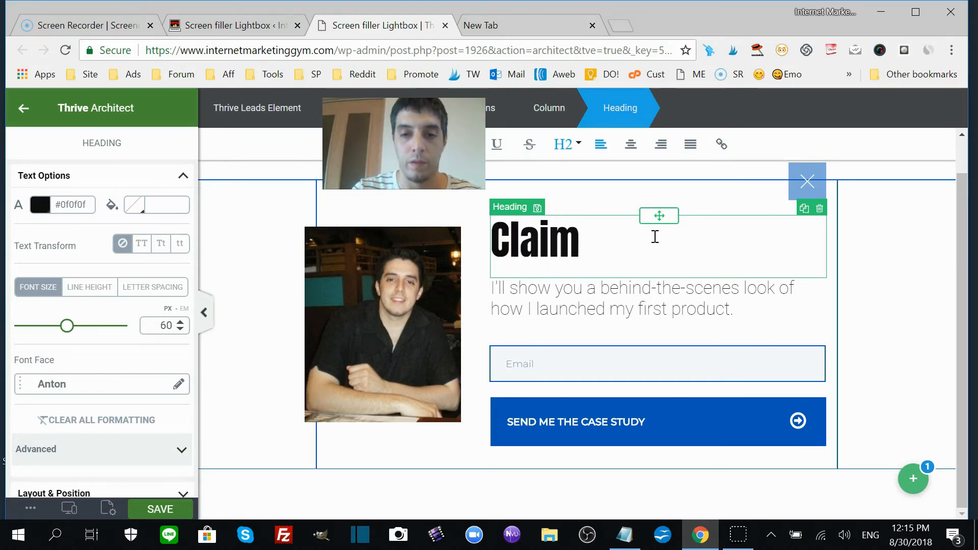
text(Your)
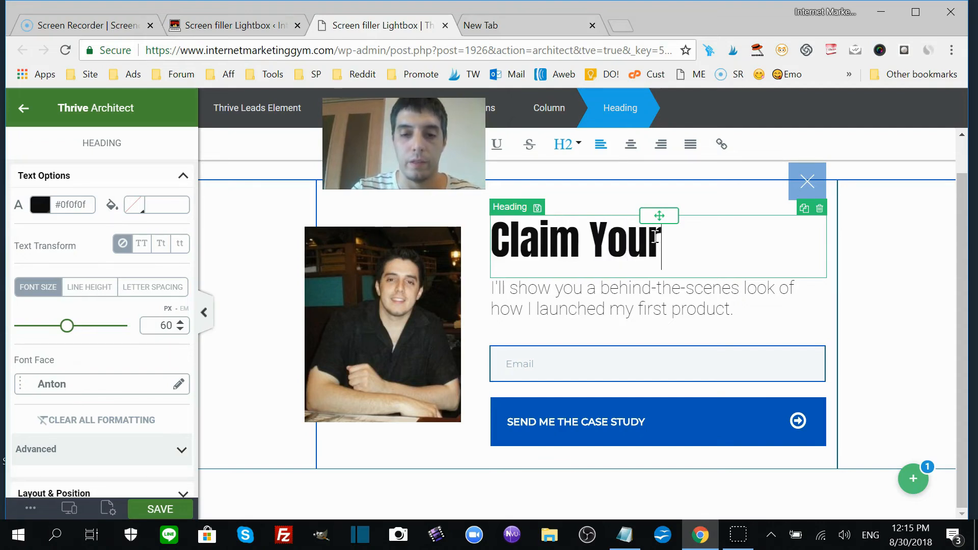
key(BackSpace)
key(BackSpace)
key(BackSpace)
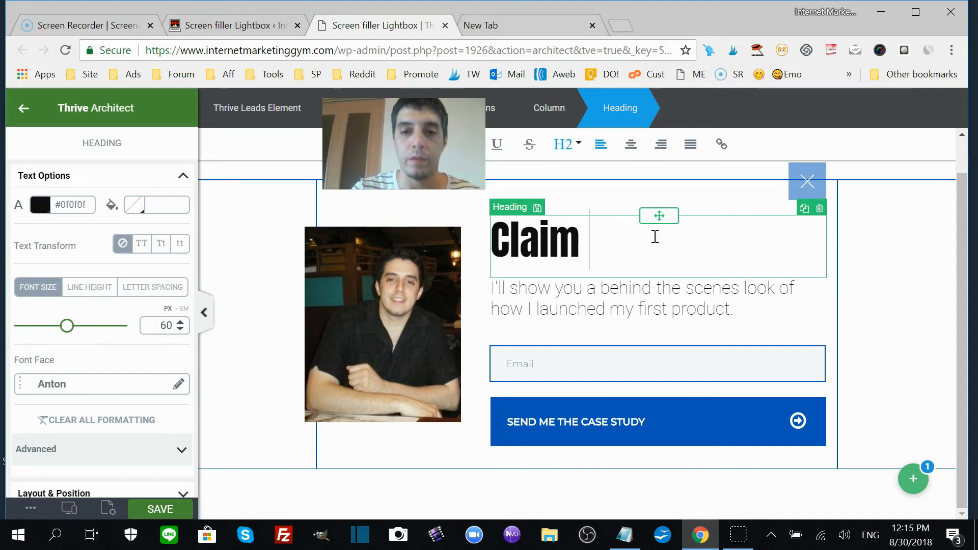
key(BackSpace)
key(BackSpace)
key(BackSpace)
key(BackSpace)
key(BackSpace)
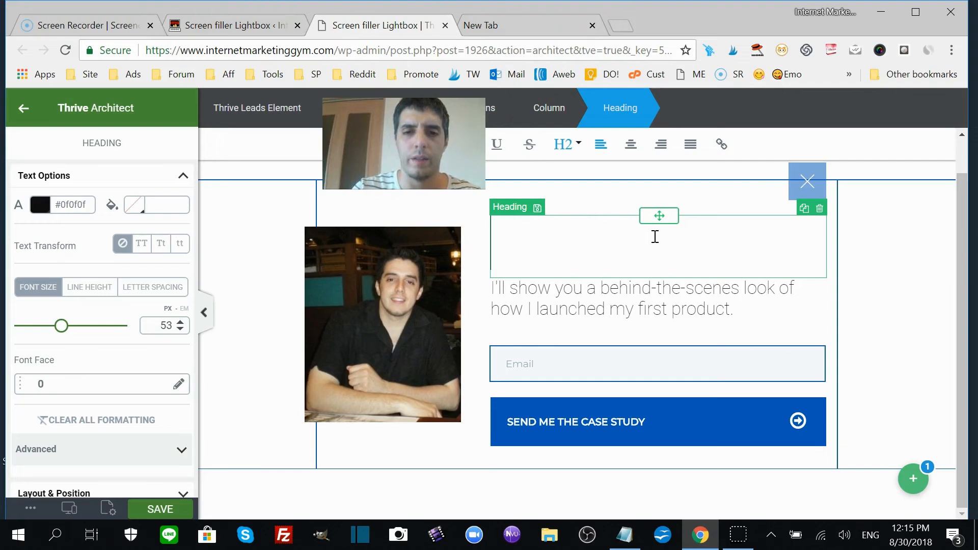
Step: Delete the paragraph offering a behind-the-scenes look at the first product launch
click(661, 296)
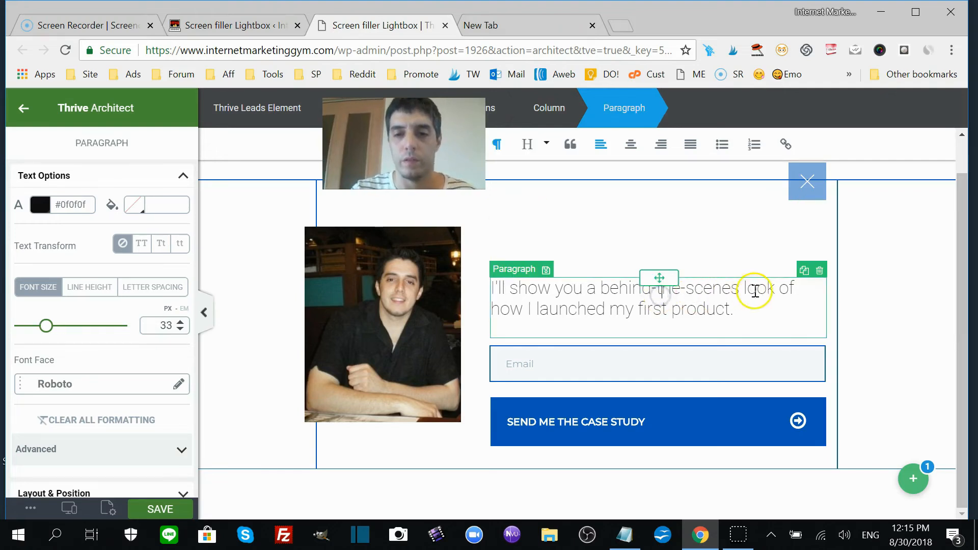
click(822, 274)
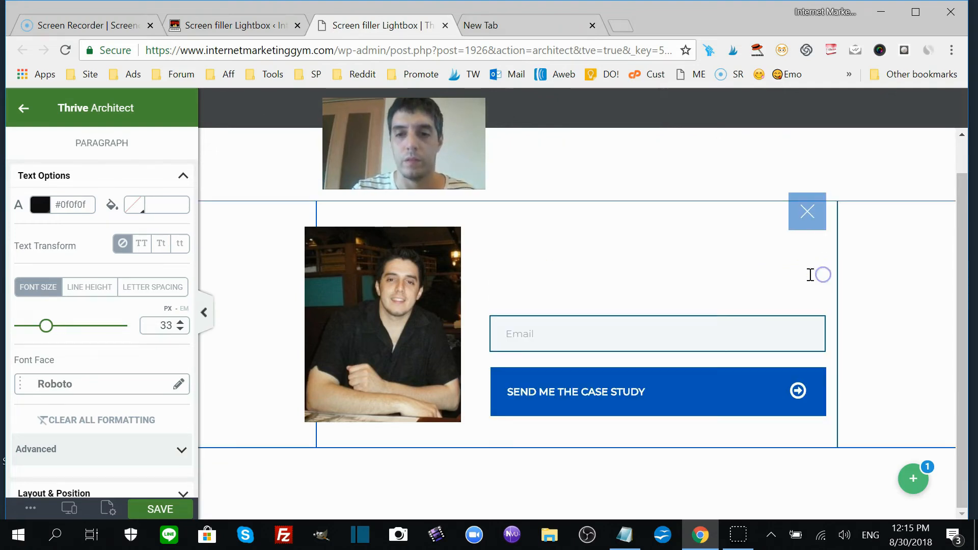
Step: Enter "Sign Up For Instant Access...." in the empty heading above the email field and save the lightbox
click(683, 274)
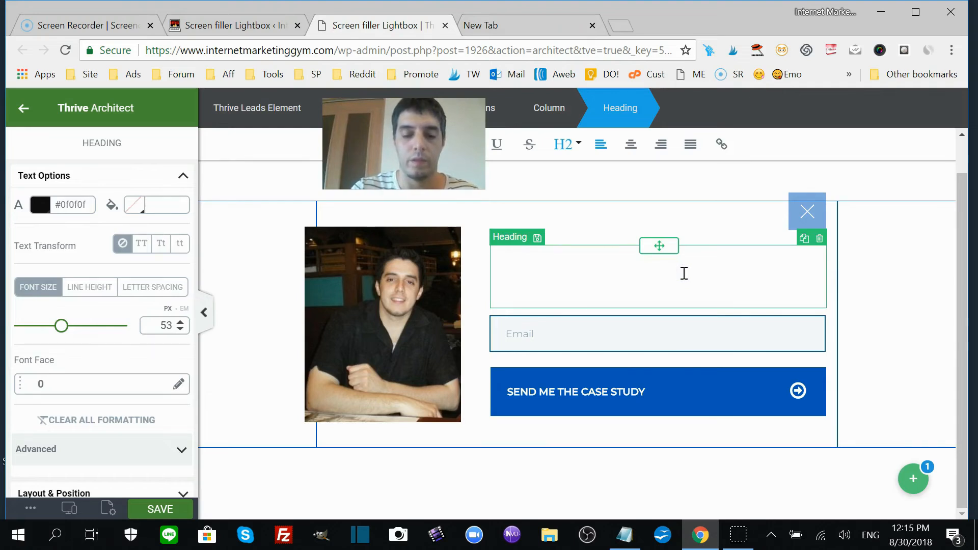
text(Pu)
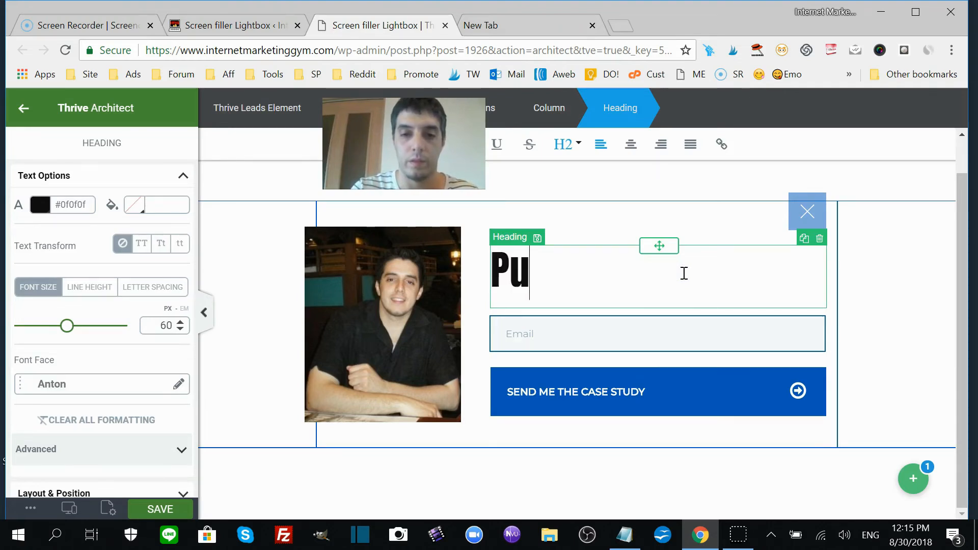
key(BackSpace)
text(Si)
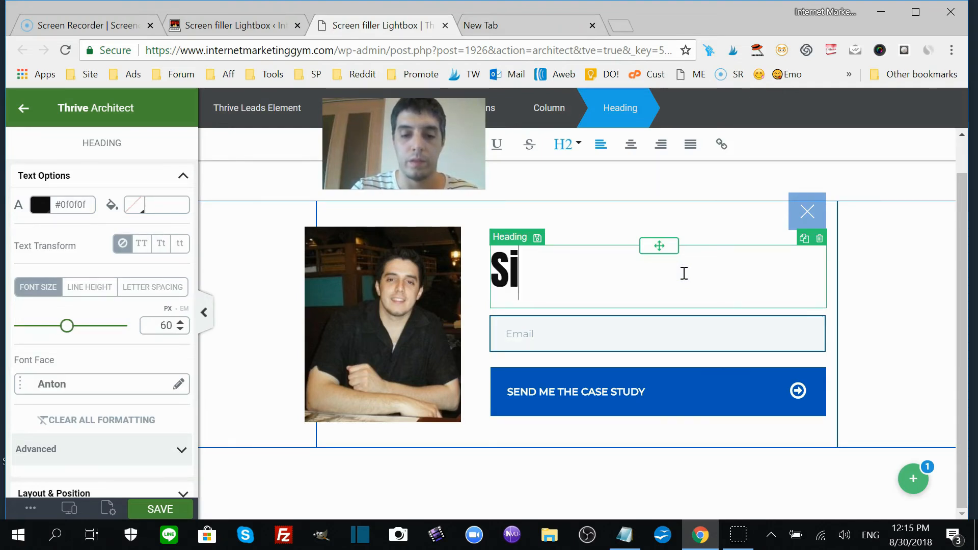
text(gn Up )
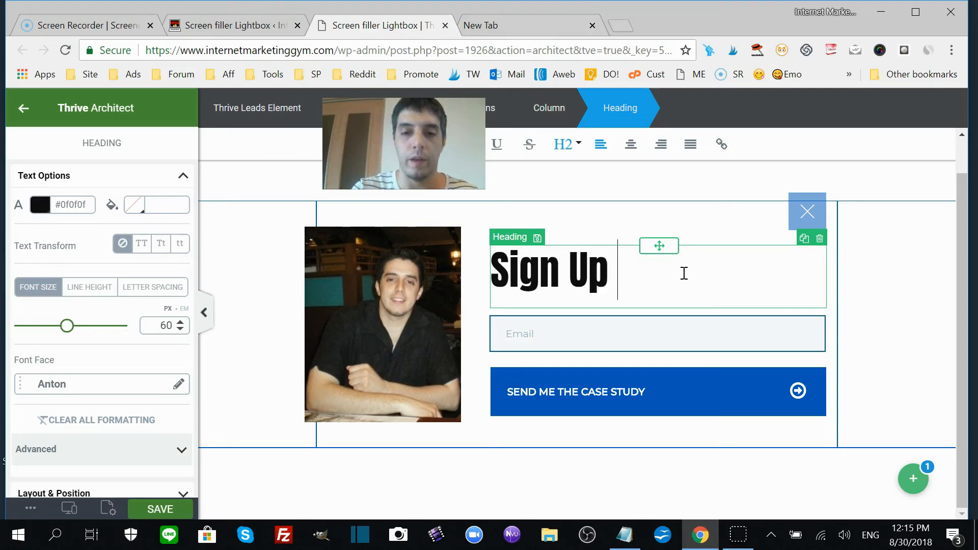
text(For Insta)
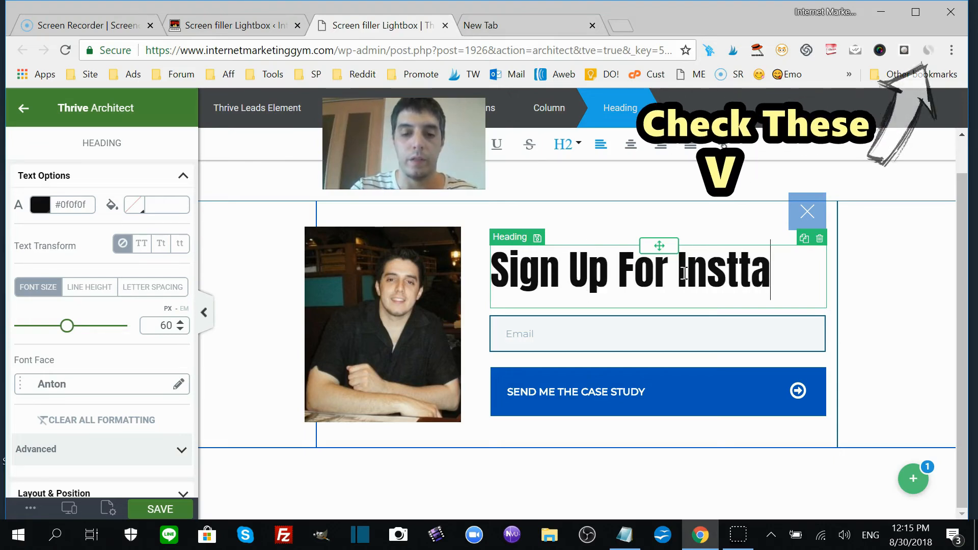
text(t)
key(BackSpace)
key(BackSpace)
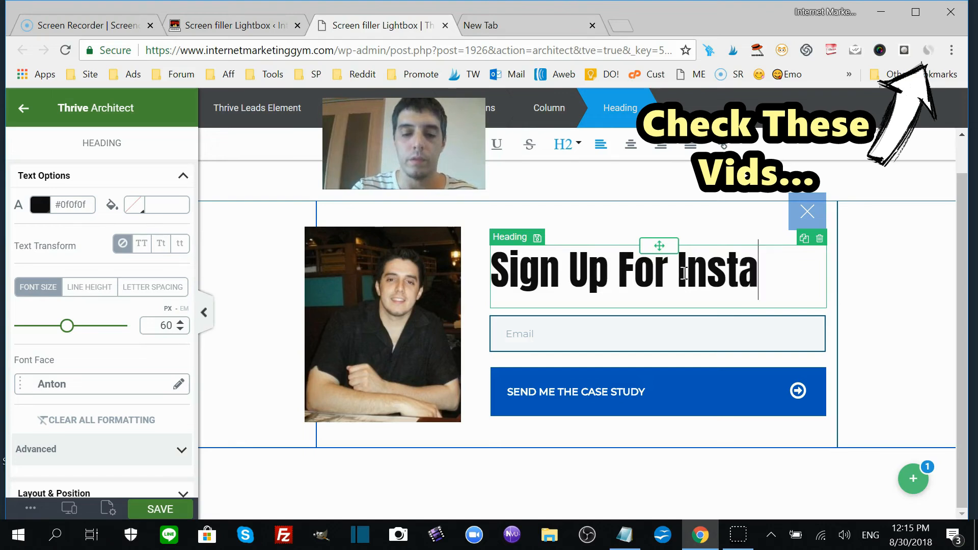
text(ant Access....)
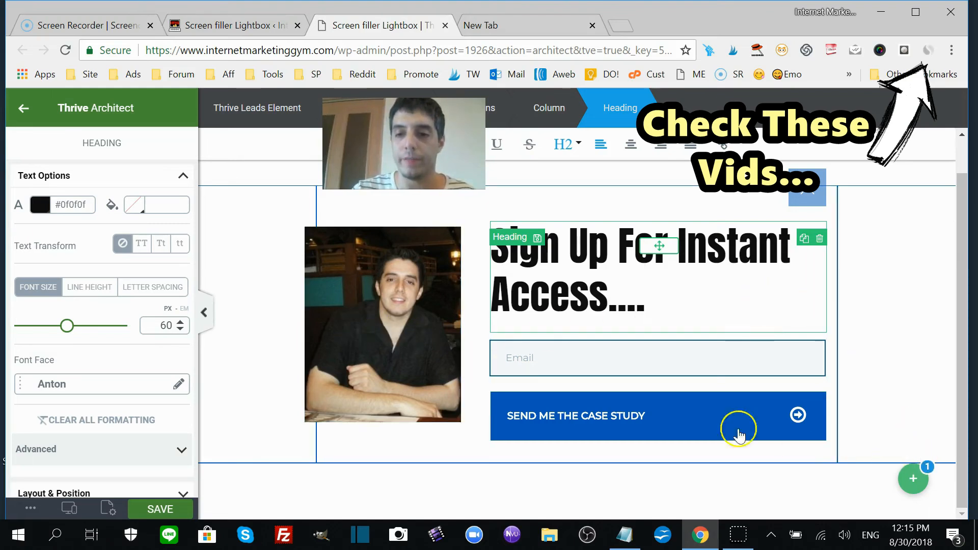
click(159, 511)
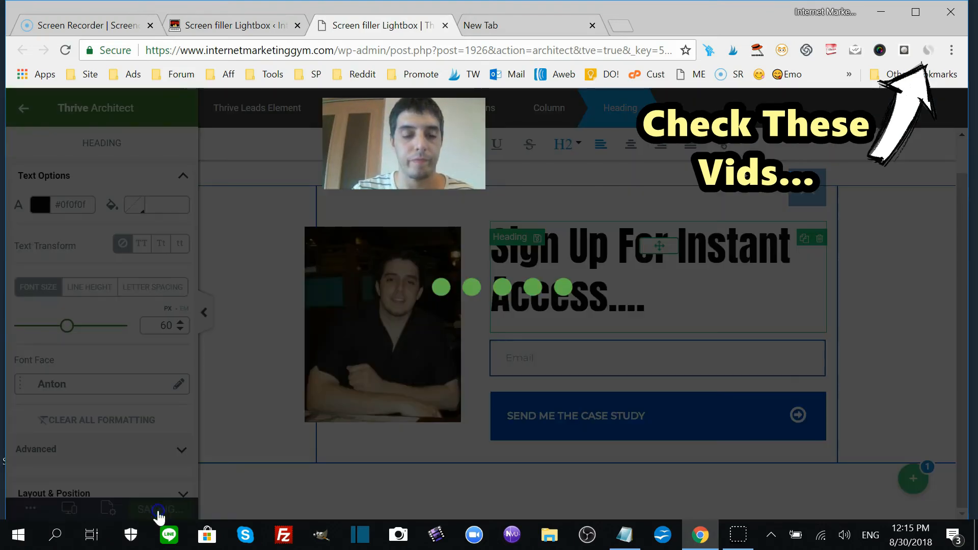